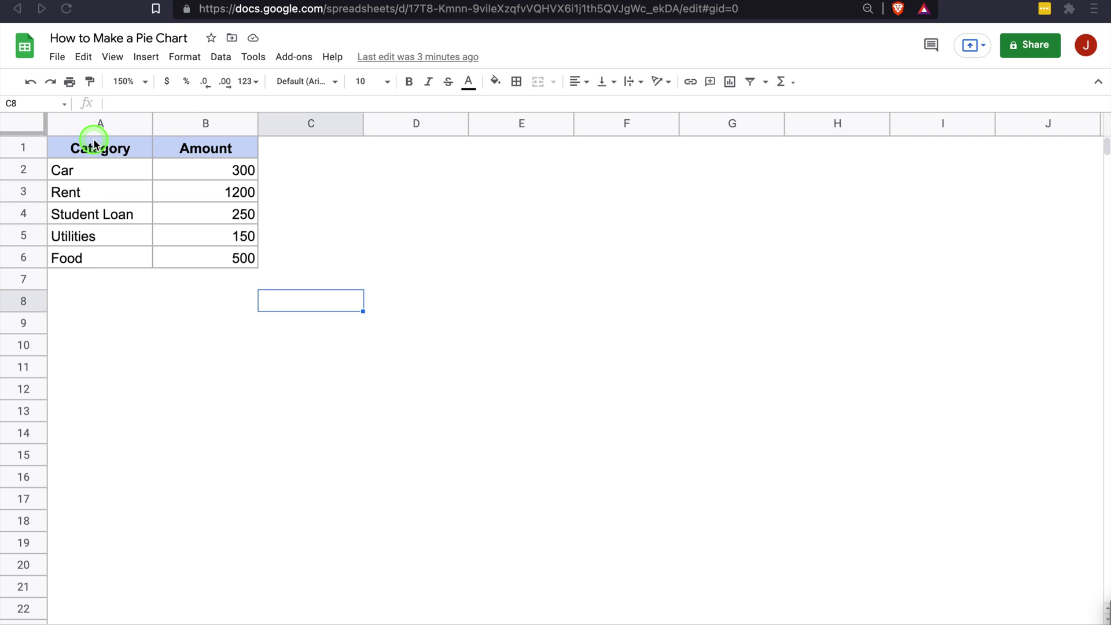
Select the budget table A1:B6 and insert a pie chart of amounts by category.
click(134, 147)
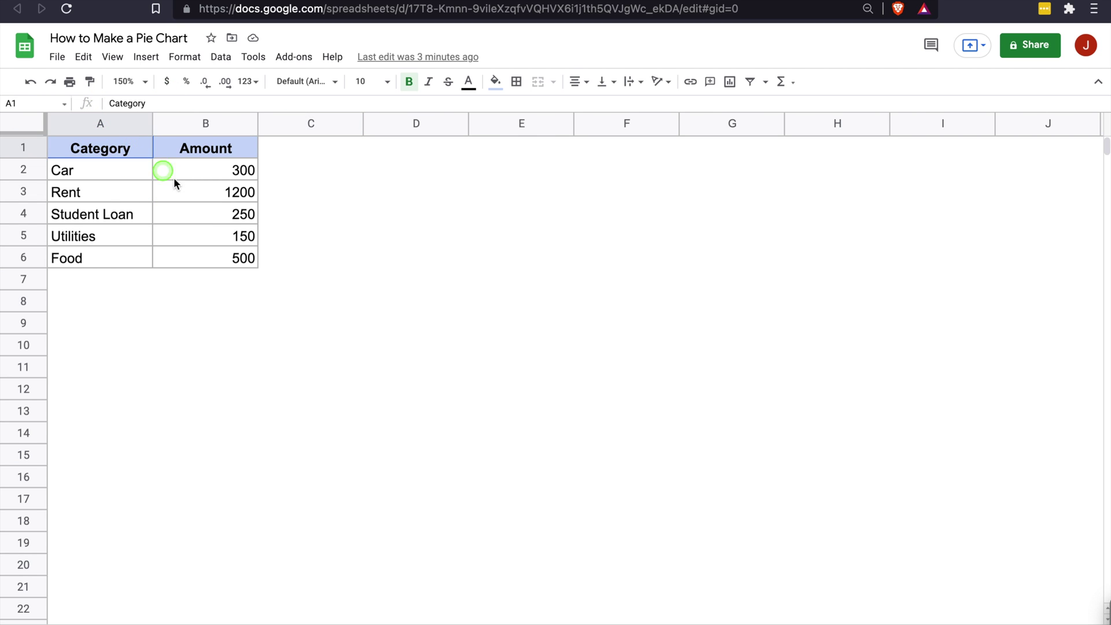
drag(173, 178, 222, 255)
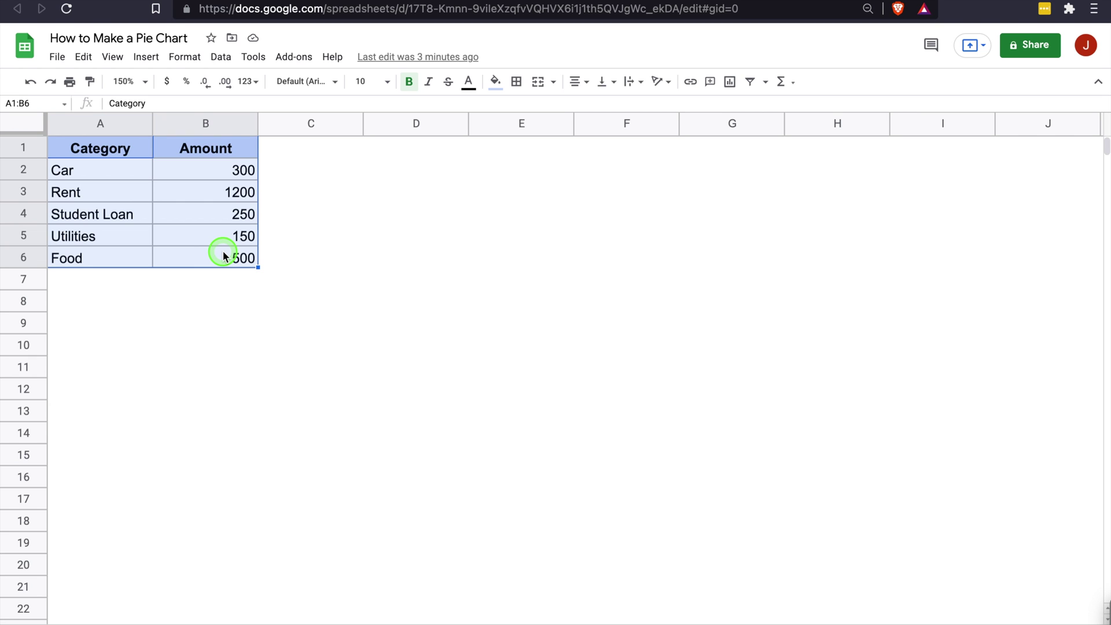
click(137, 58)
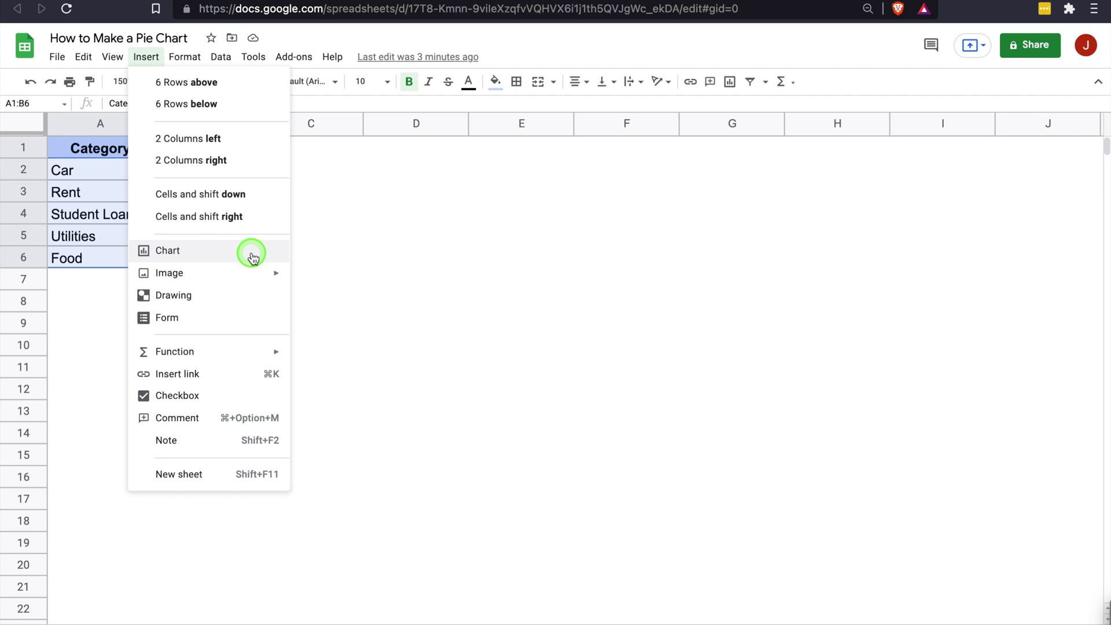
click(253, 257)
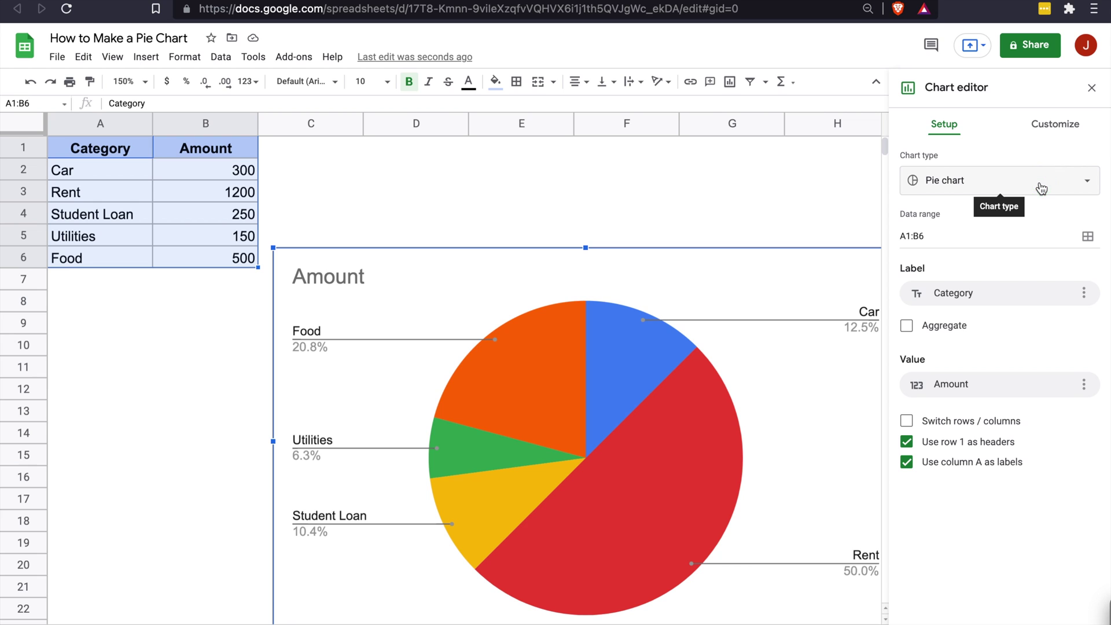
click(1040, 189)
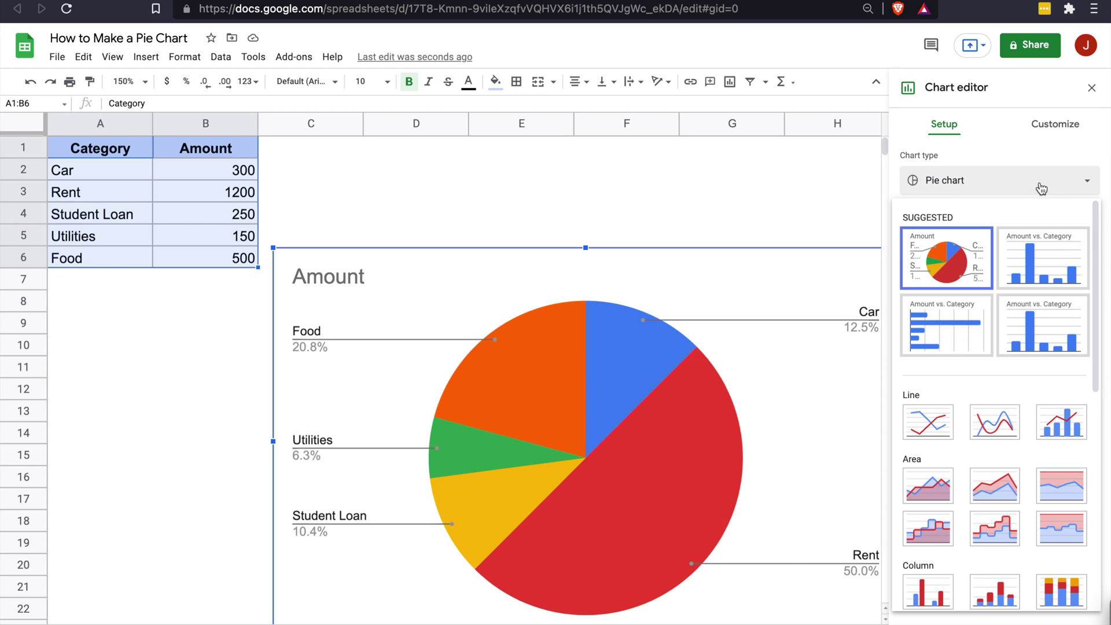
click(942, 404)
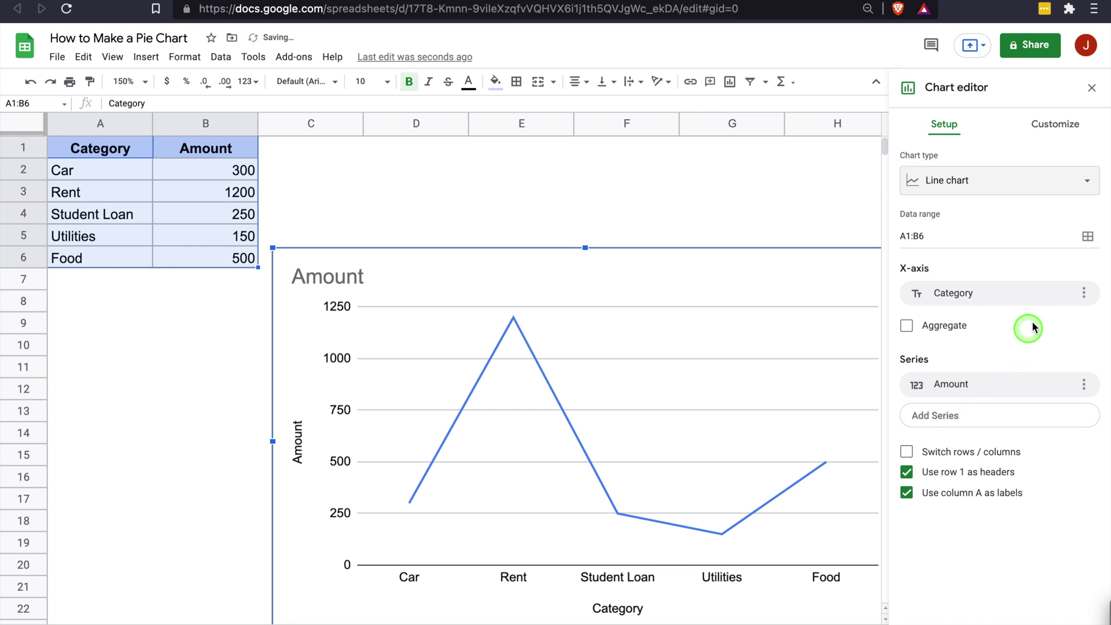
click(1061, 183)
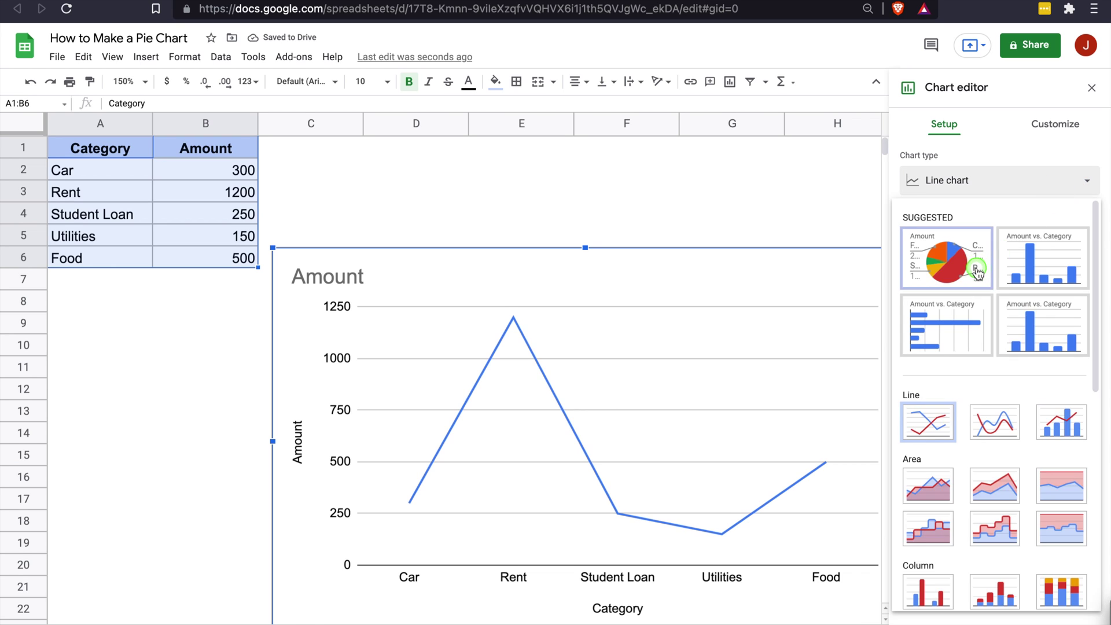
click(975, 266)
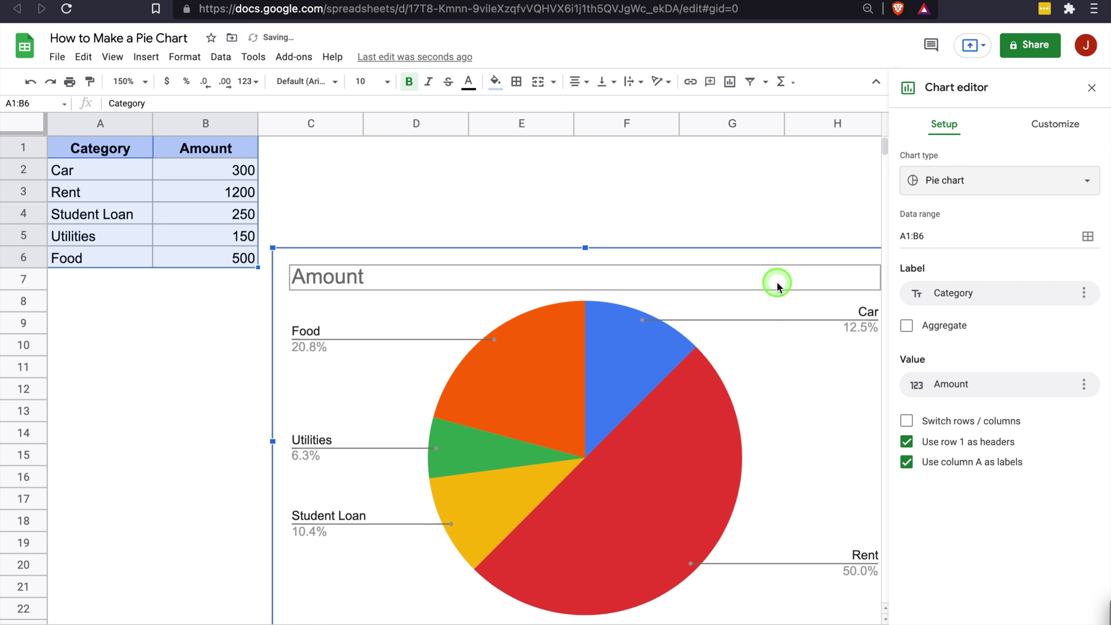
scroll(759, 217, down, 1)
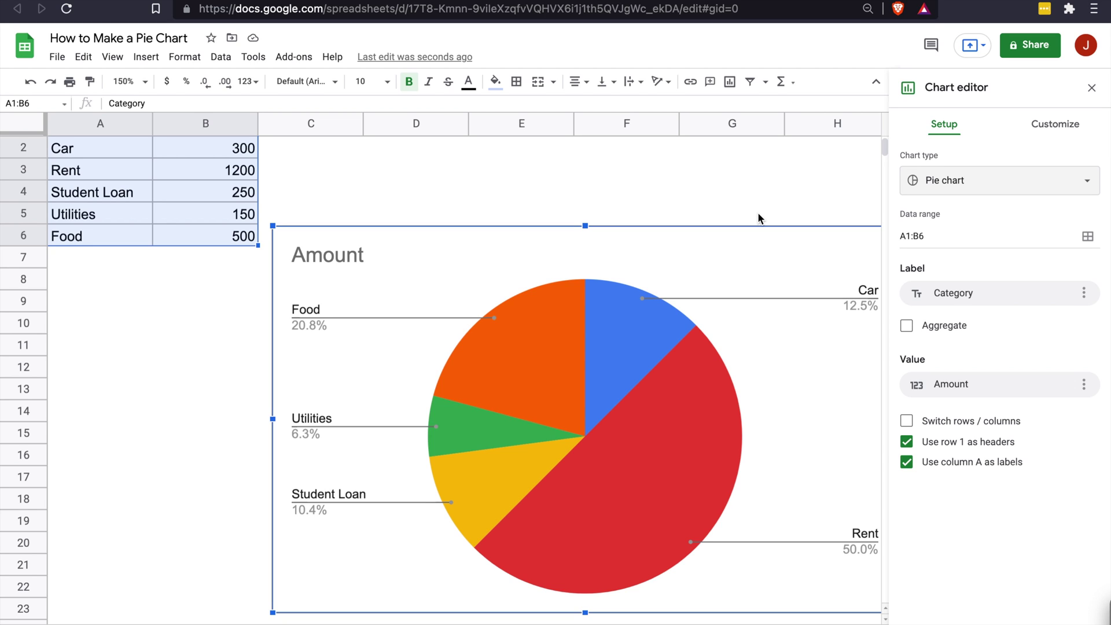
click(954, 296)
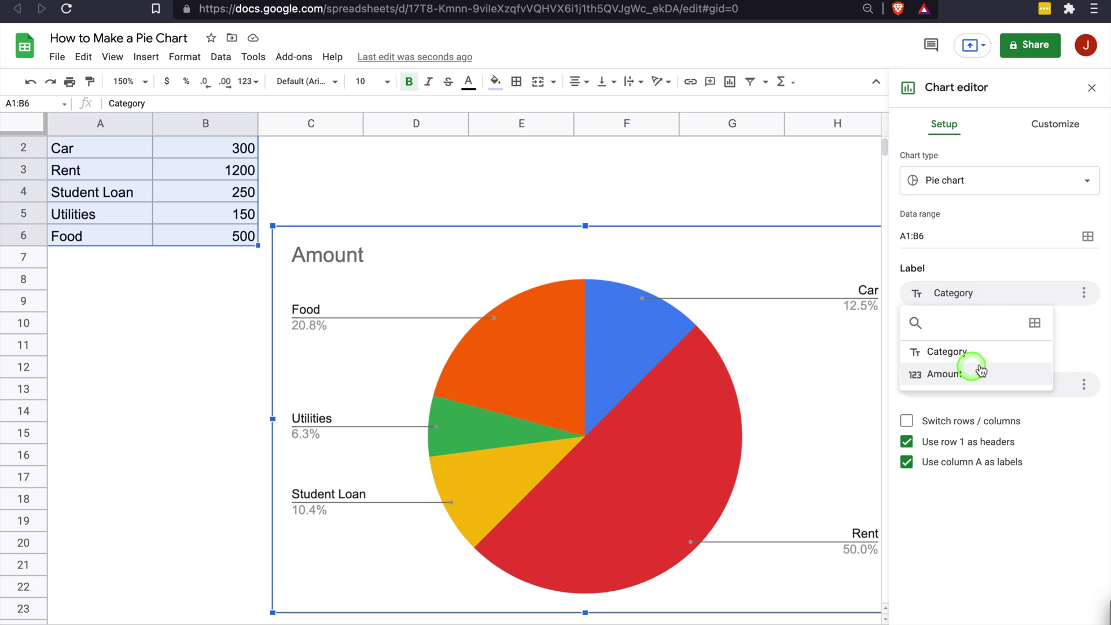
click(1092, 331)
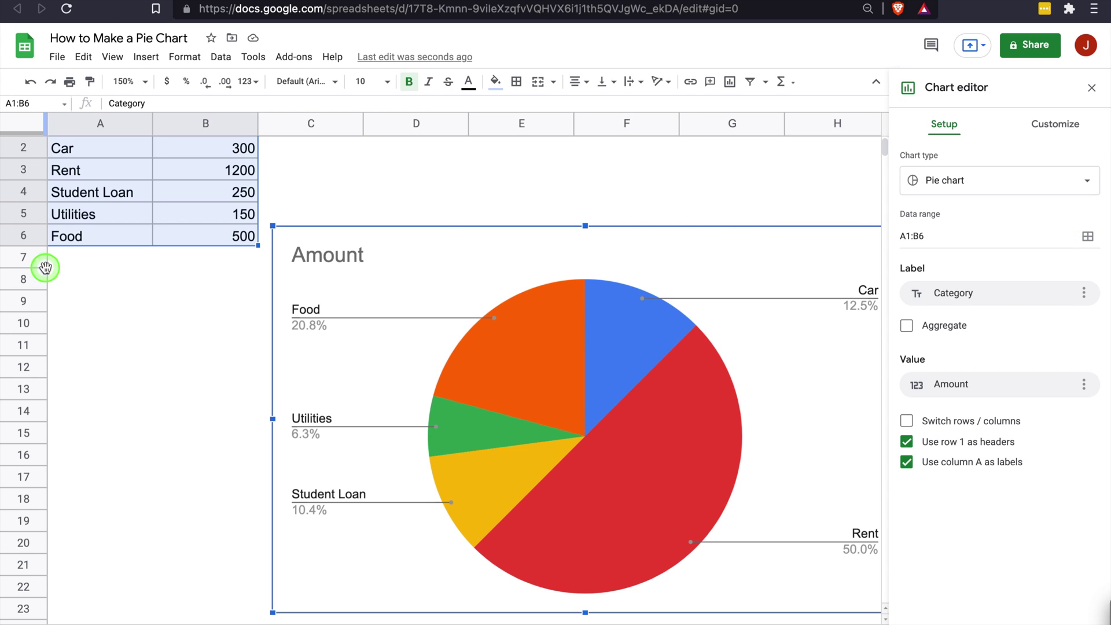
Enter Water in A7 and 600 in B7 to add a new budget row.
click(70, 266)
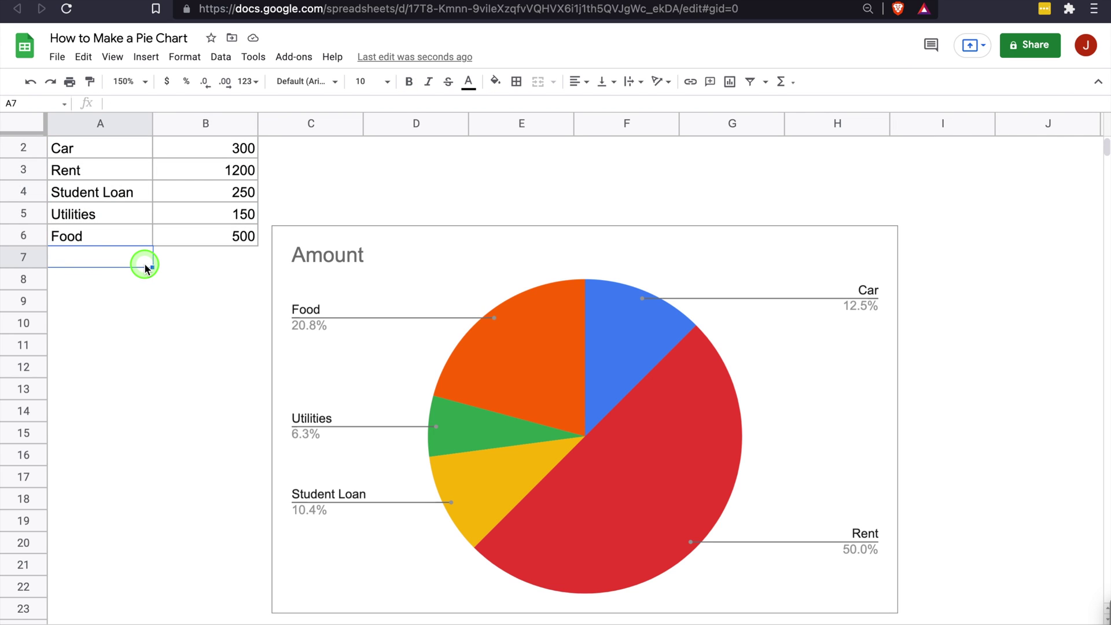
click(144, 264)
text(Water)
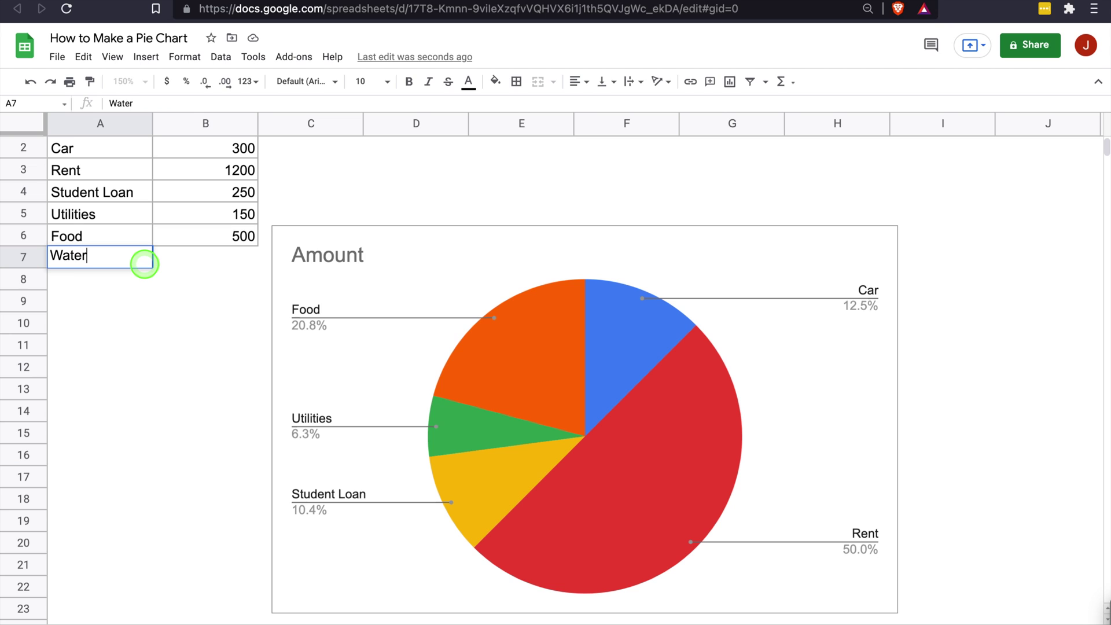
key(Tab)
text(600)
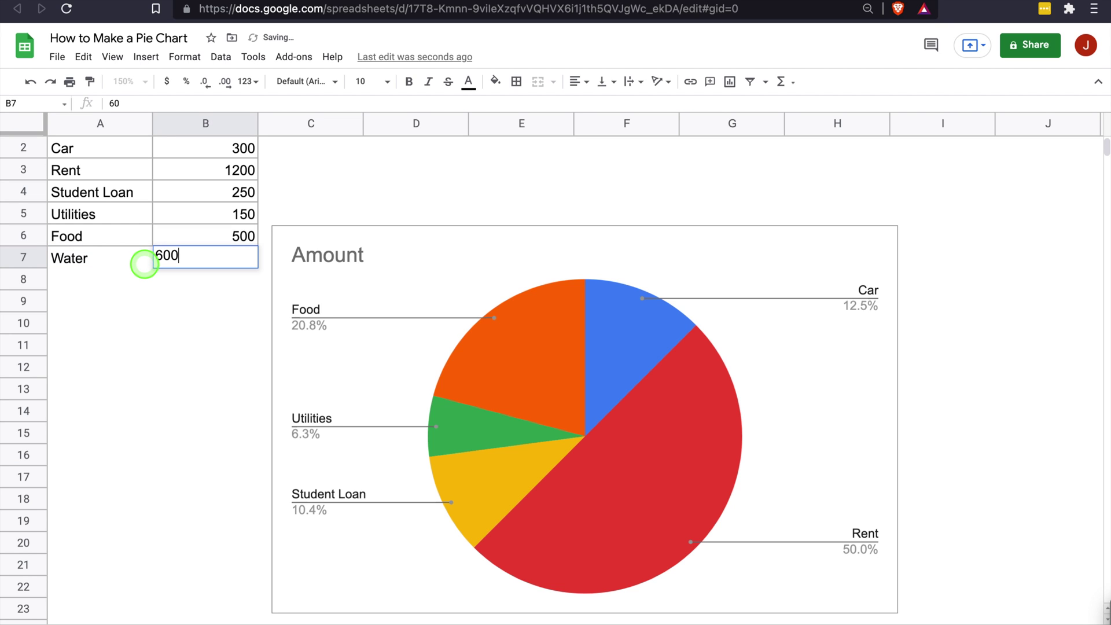
click(179, 354)
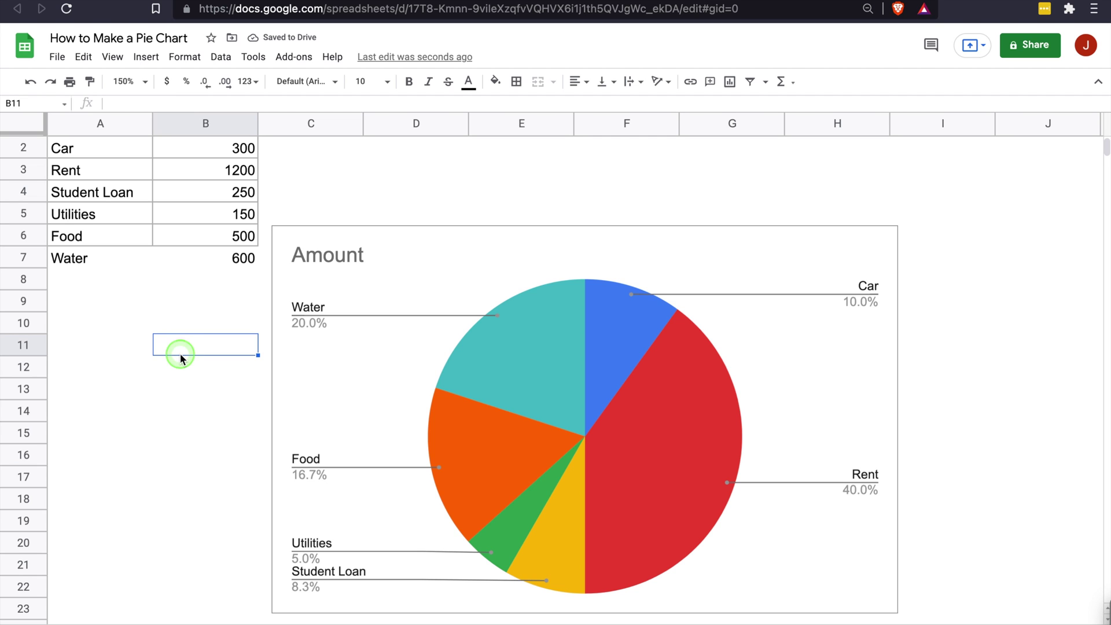
scroll(134, 164, up, 1)
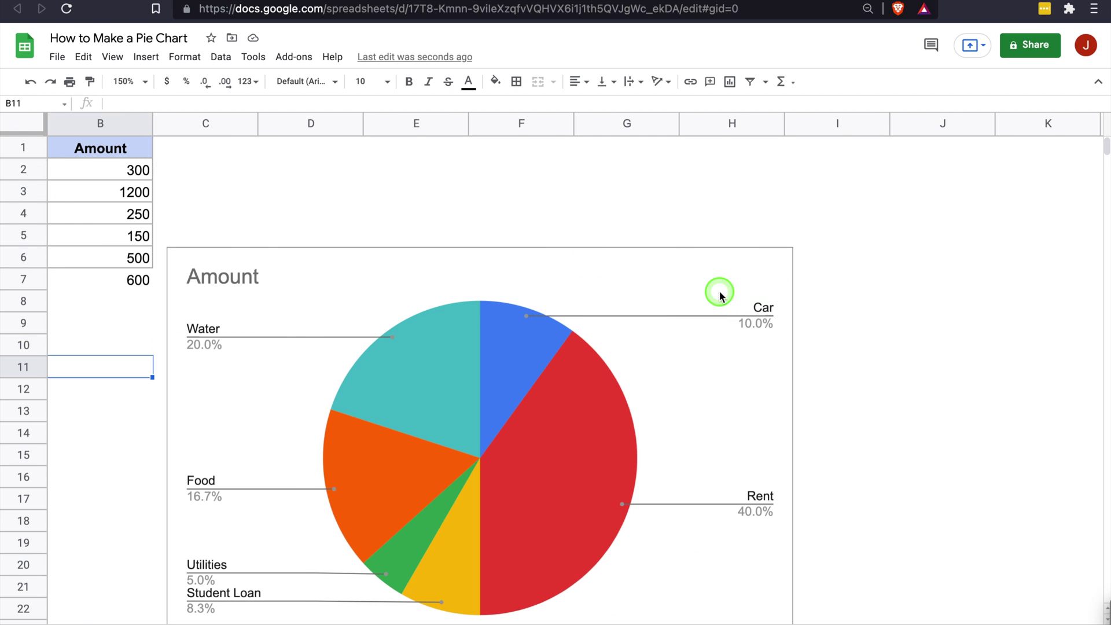
Reset the pie chart's data range to A1:B6, leaving the Water row out.
click(893, 269)
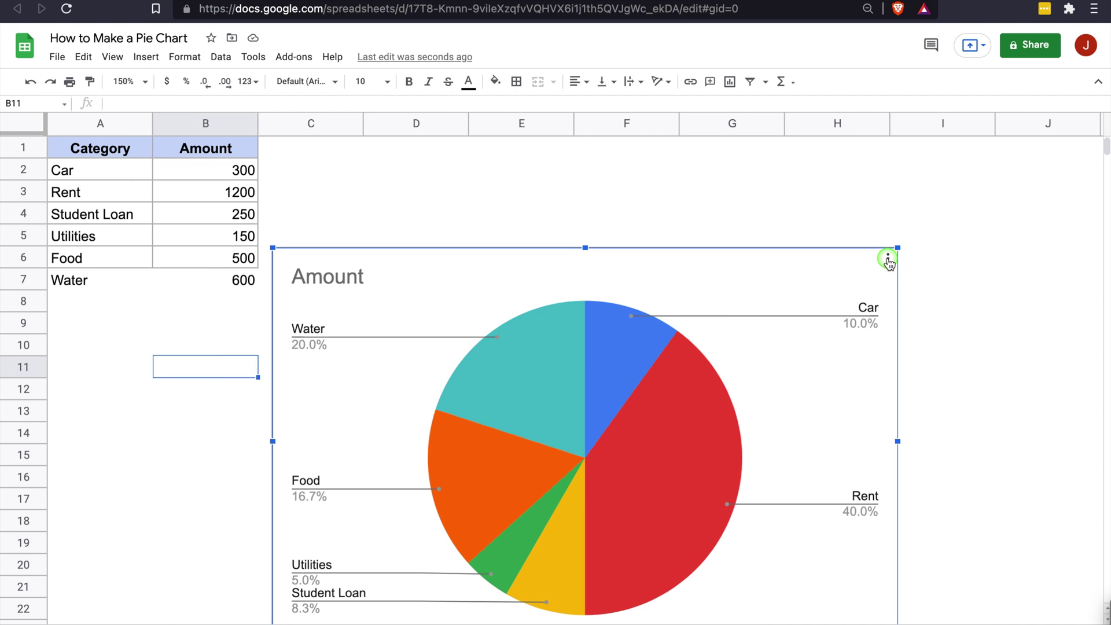
click(888, 260)
click(870, 279)
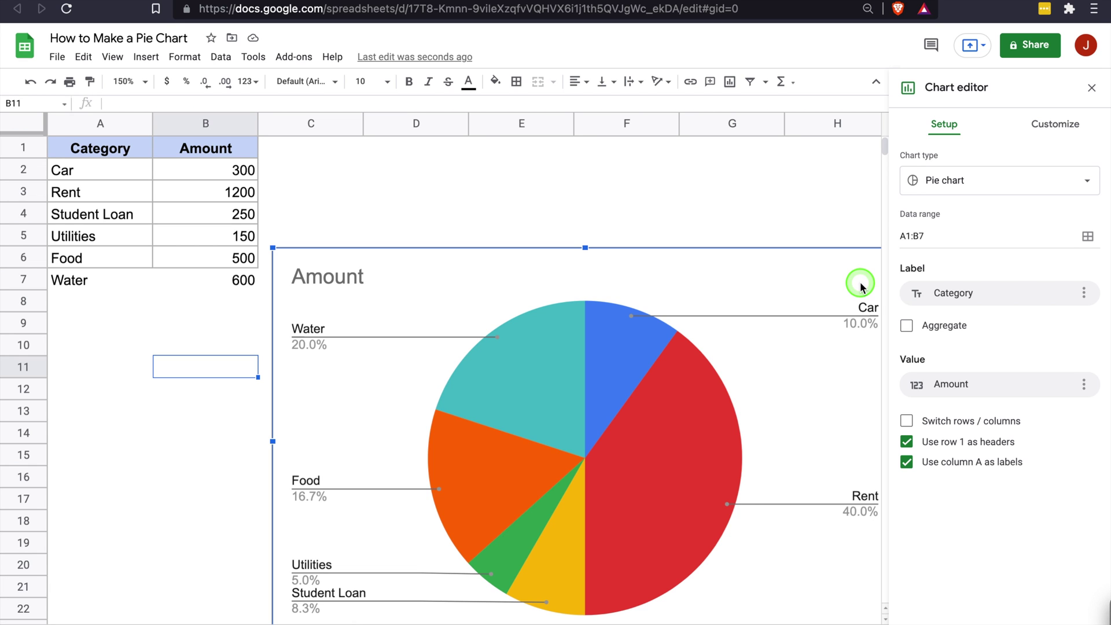
click(1087, 236)
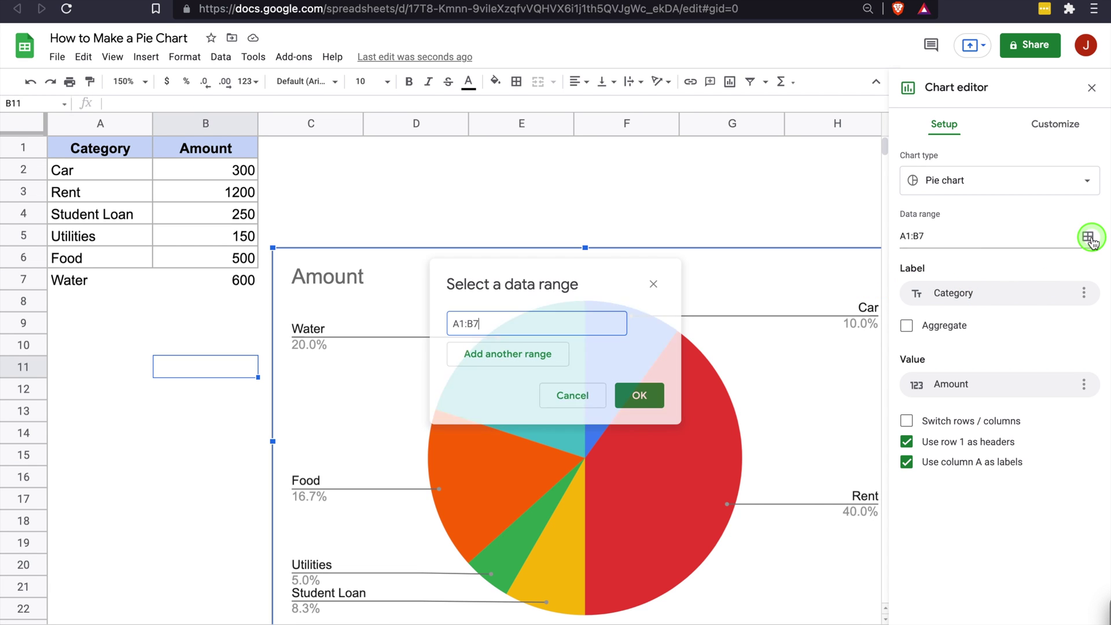
click(526, 359)
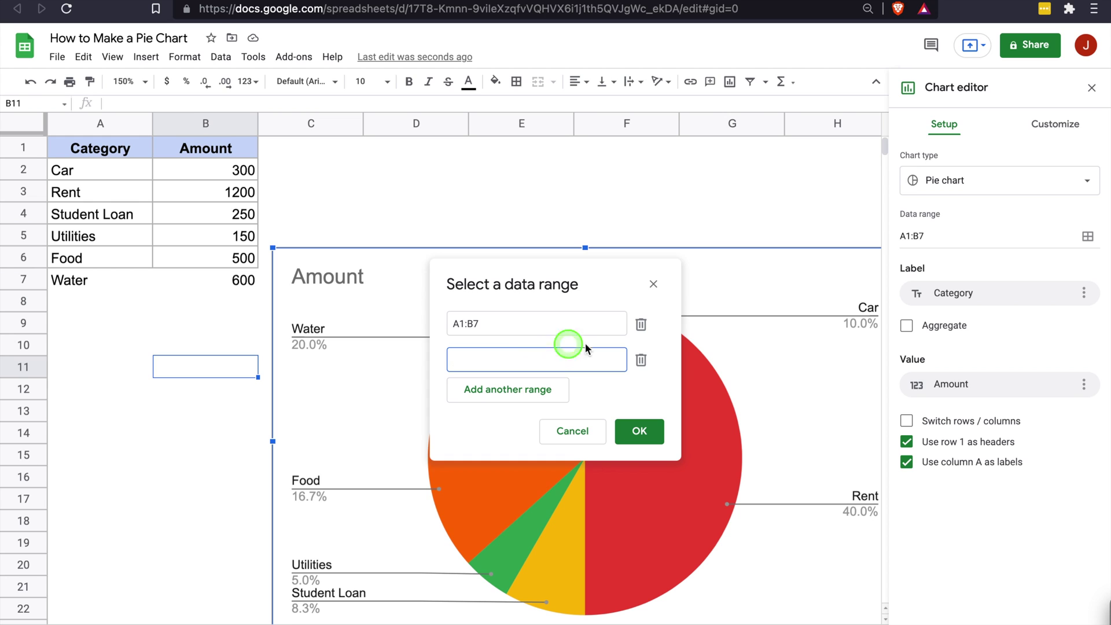
click(638, 365)
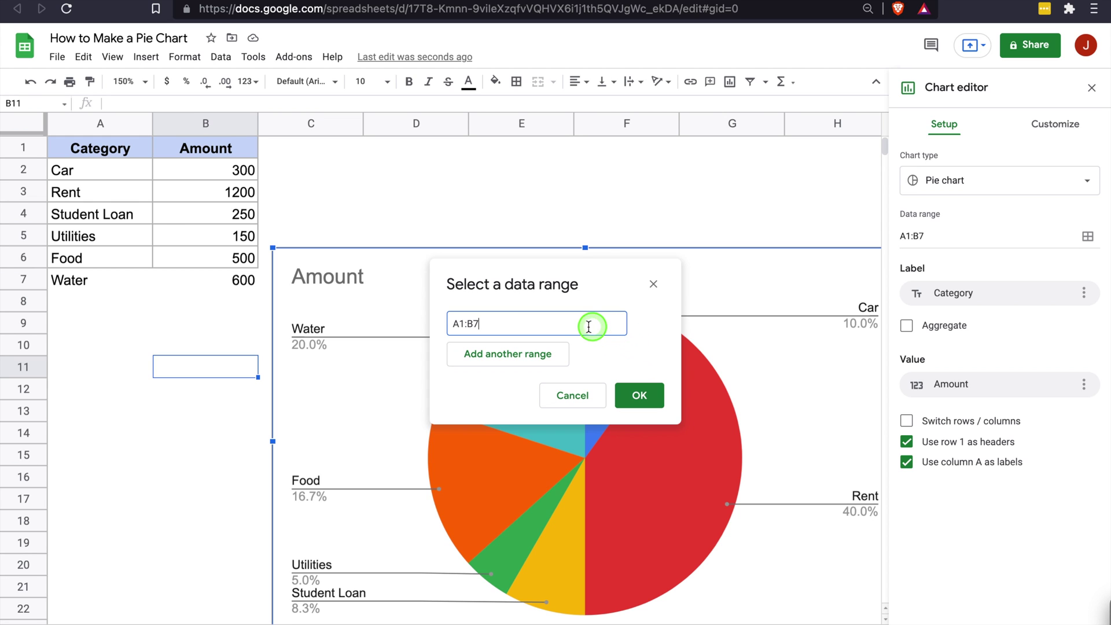
drag(95, 155, 205, 262)
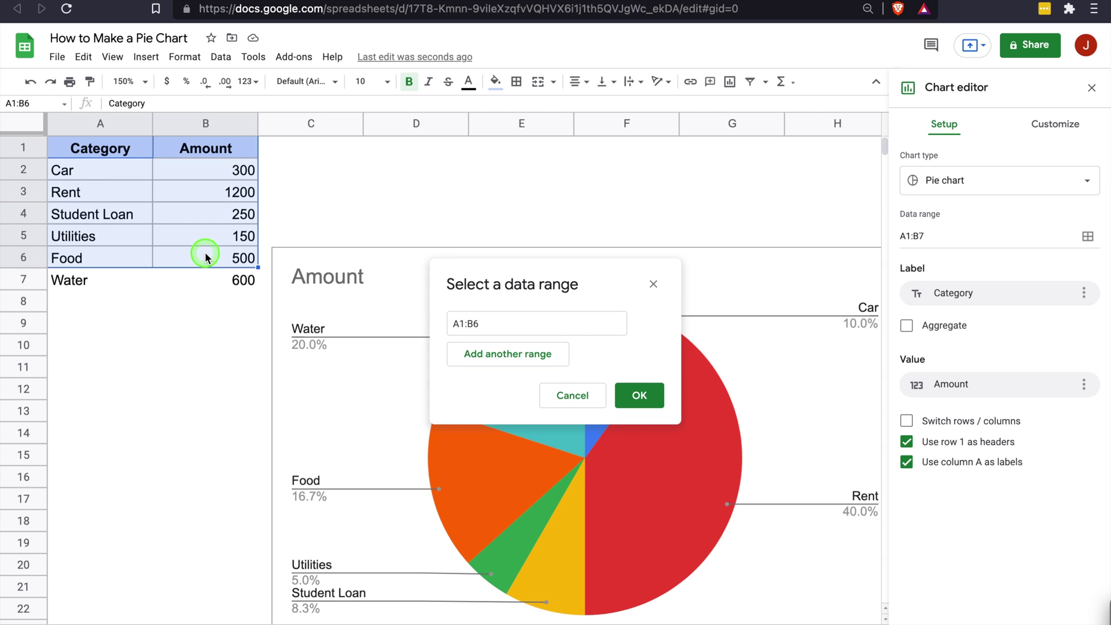
click(643, 394)
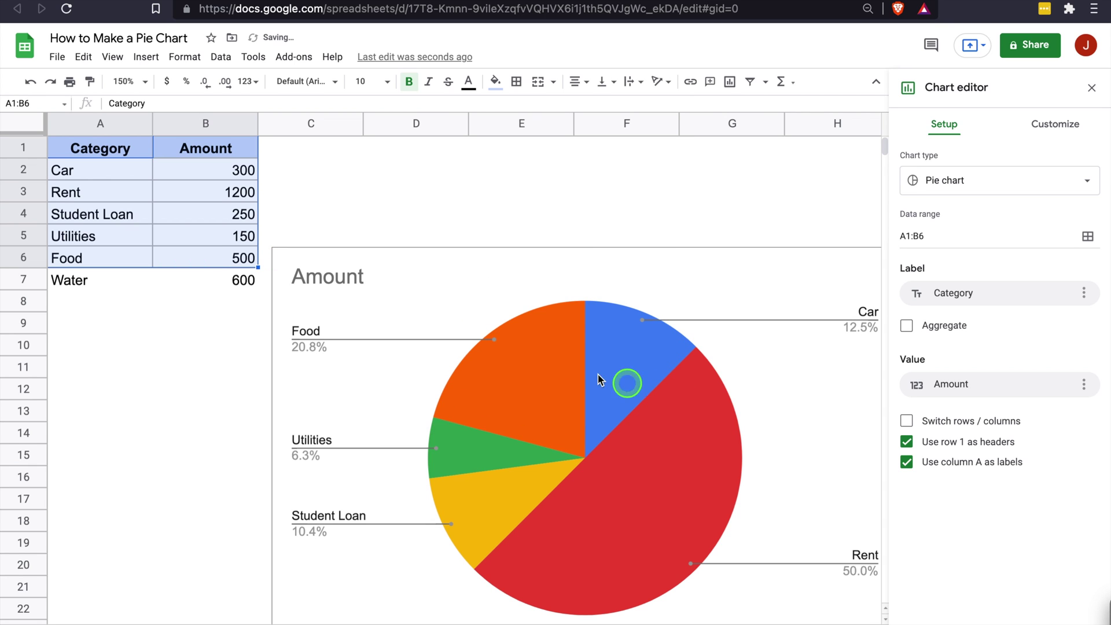
Clear the Water entry and its 600 amount from cells A7:B7.
drag(150, 280, 217, 286)
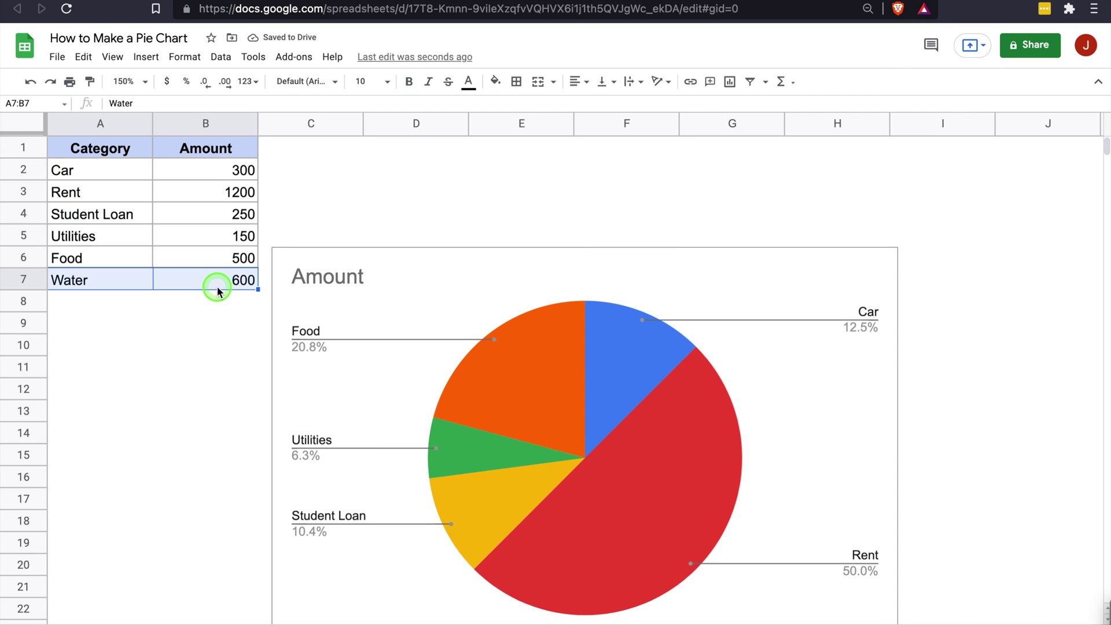
key(Delete)
click(517, 254)
click(628, 193)
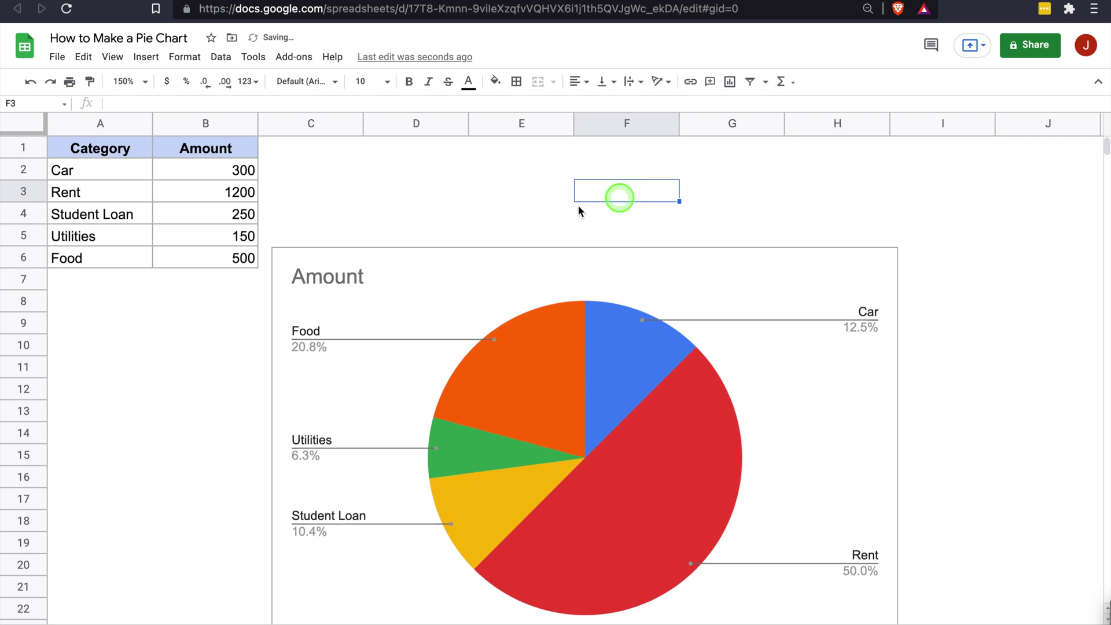
click(387, 247)
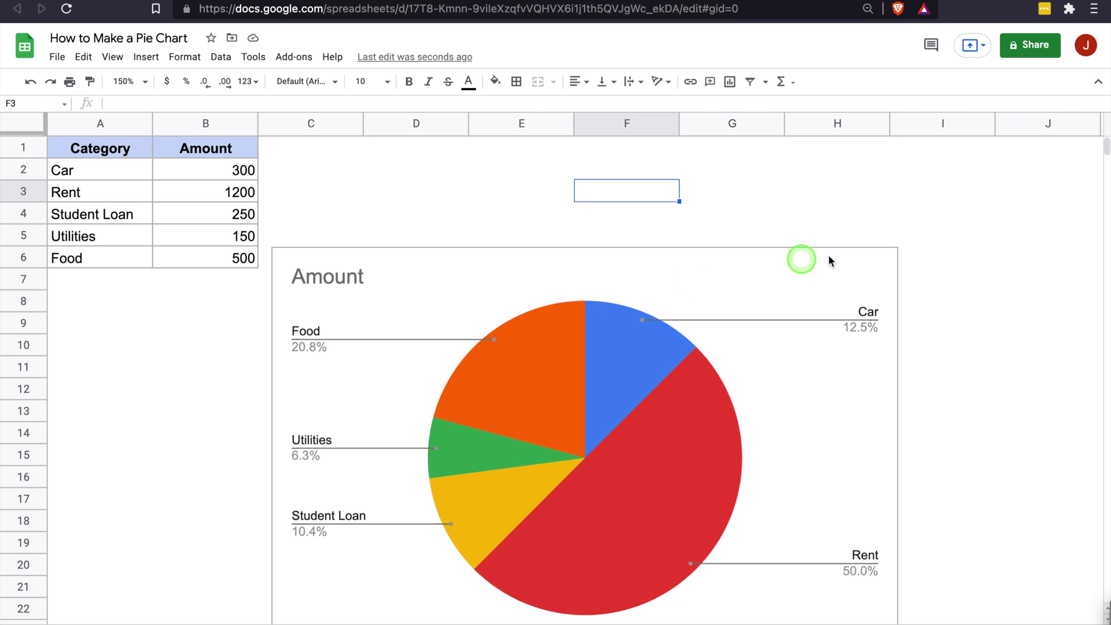
Open the pie chart in the Chart editor via its three-dot menu's Edit chart.
click(889, 257)
click(853, 269)
click(872, 207)
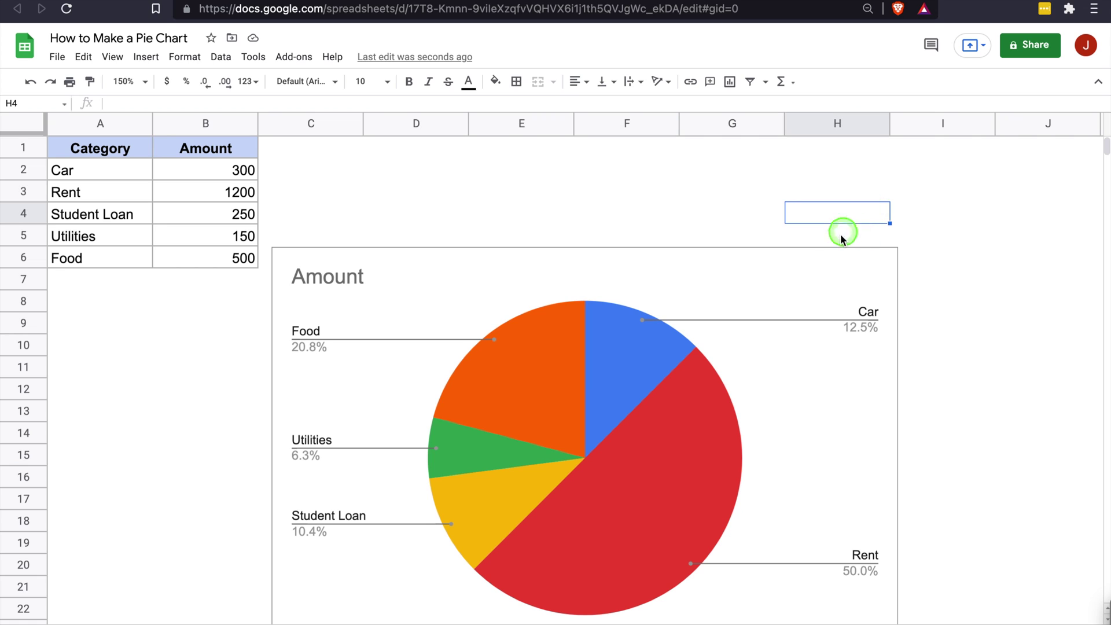
click(891, 260)
click(889, 262)
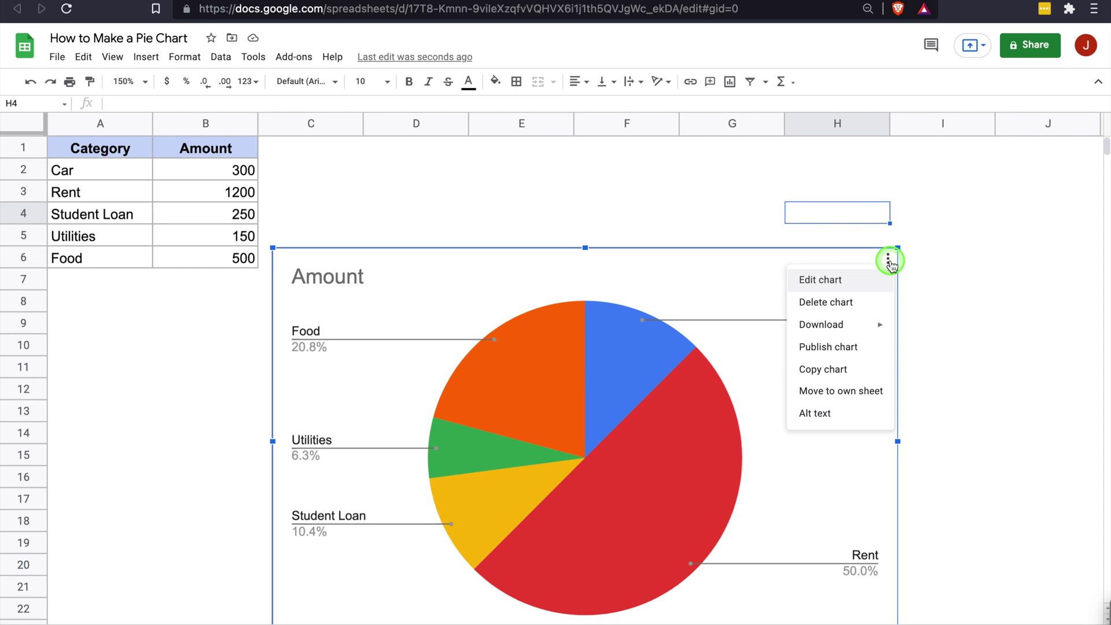
click(854, 282)
click(945, 125)
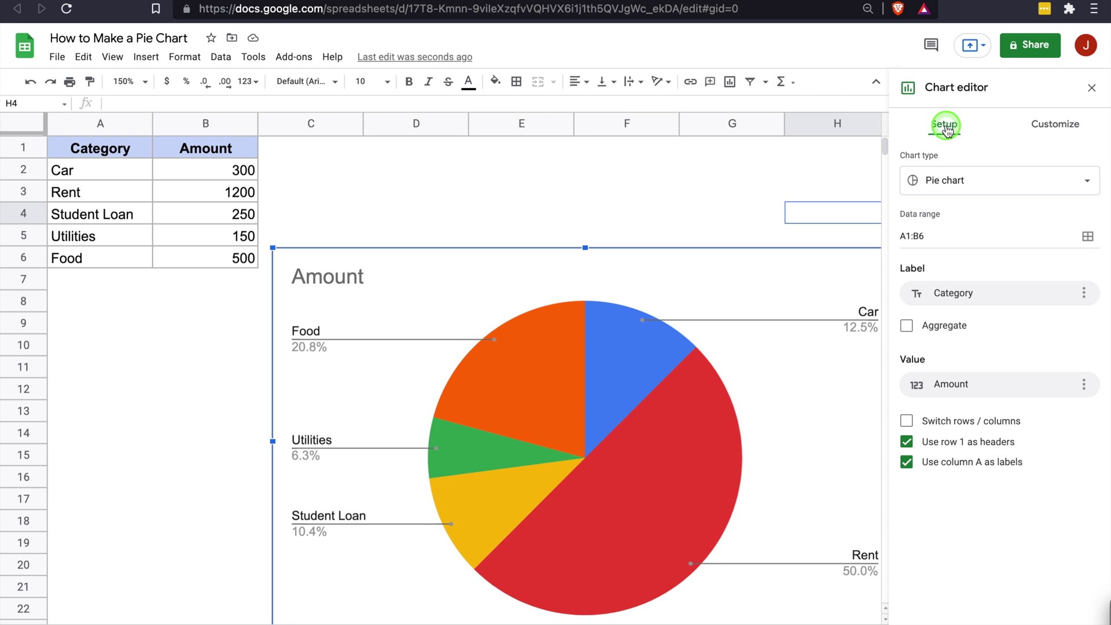
click(1051, 126)
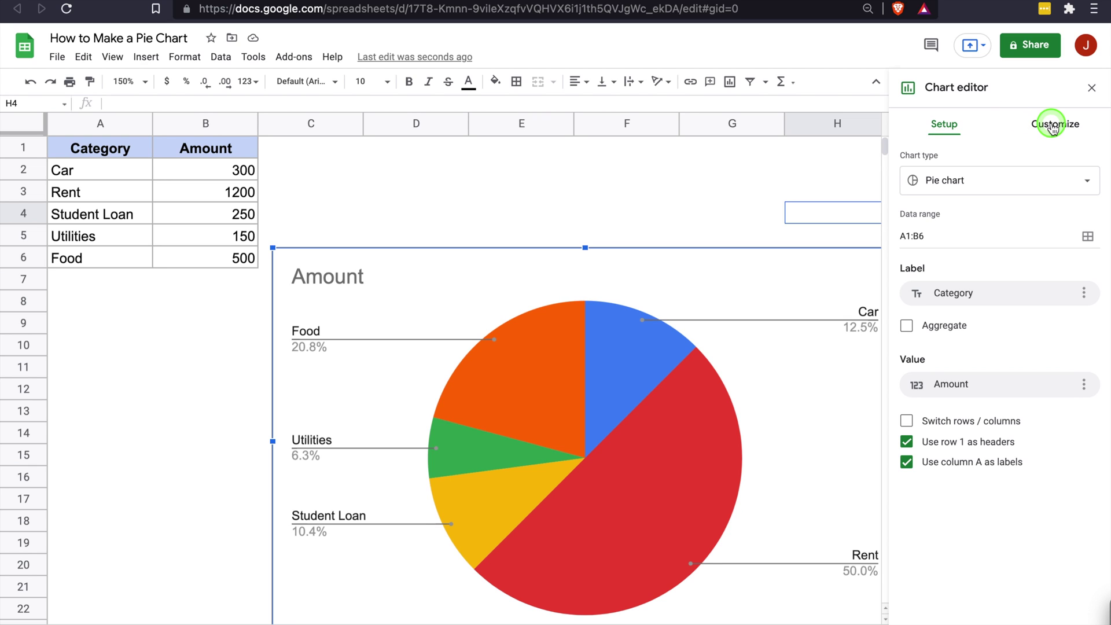
In Chart style, set the chart border colour to None and enable 3D.
click(1052, 127)
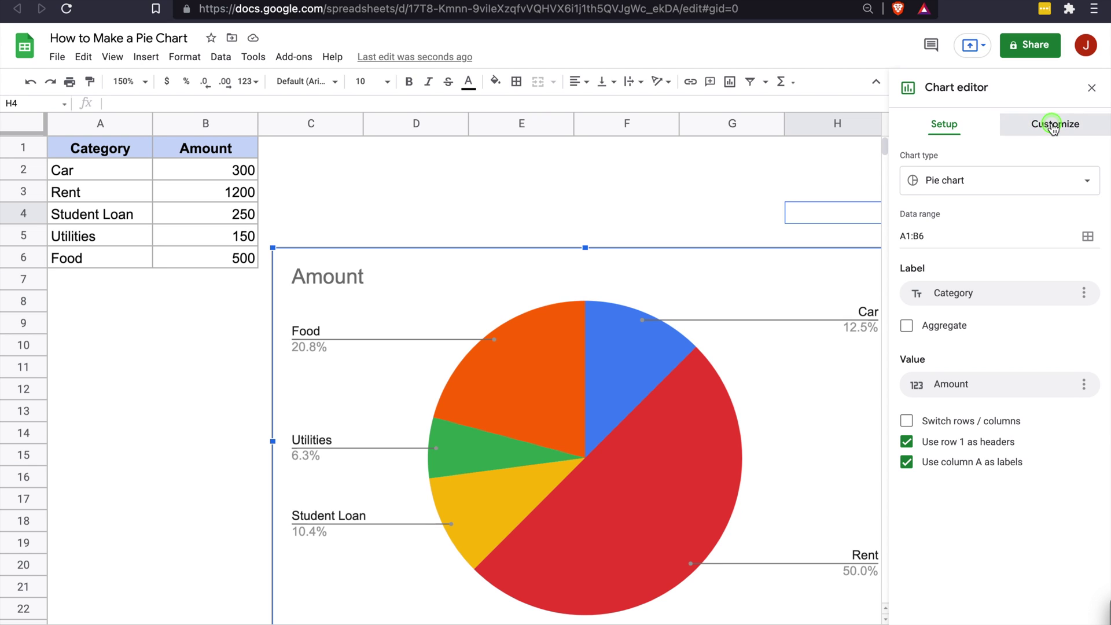
click(971, 158)
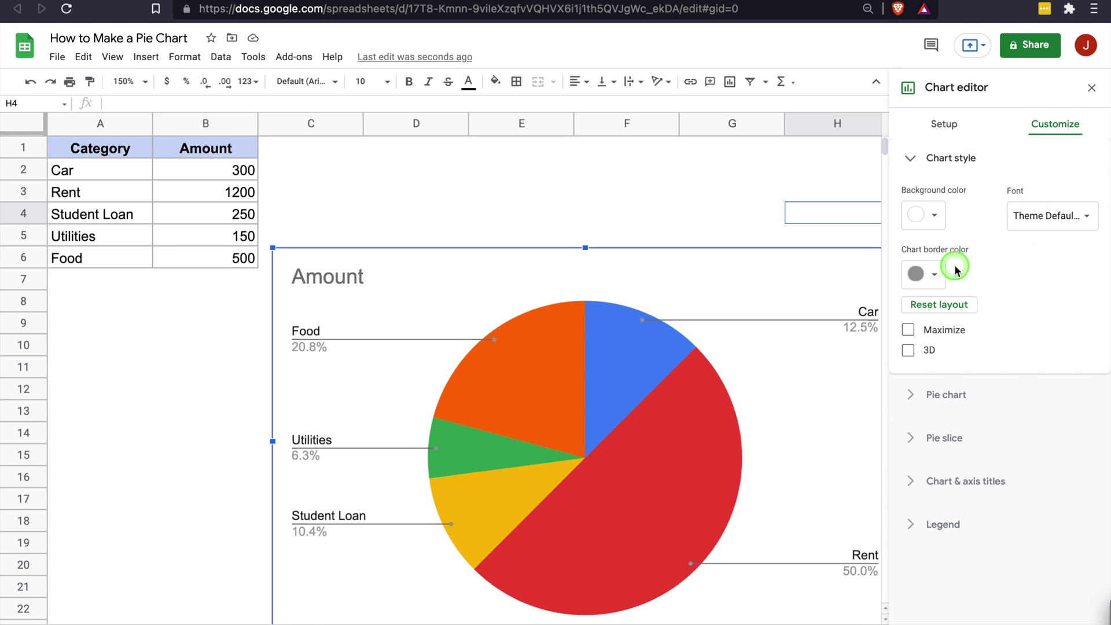
click(929, 286)
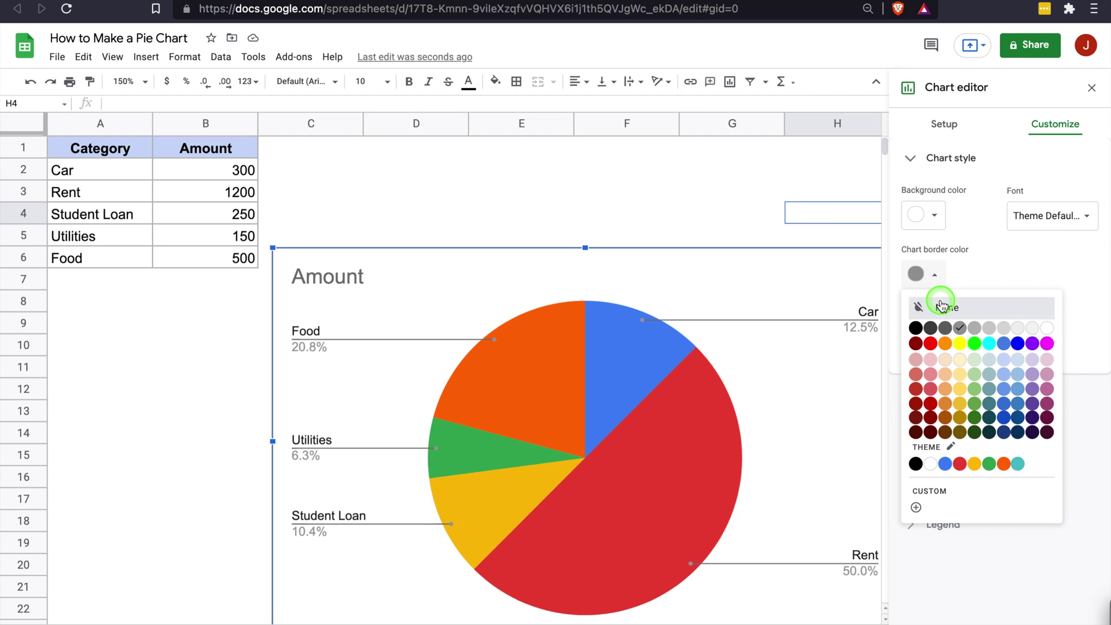
click(936, 306)
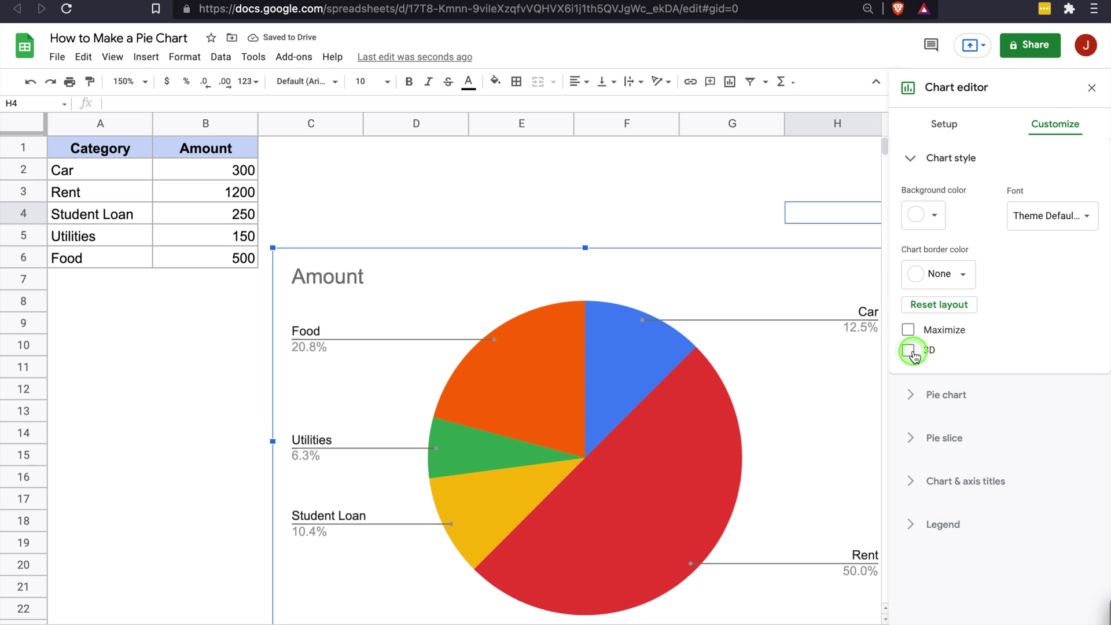
click(908, 350)
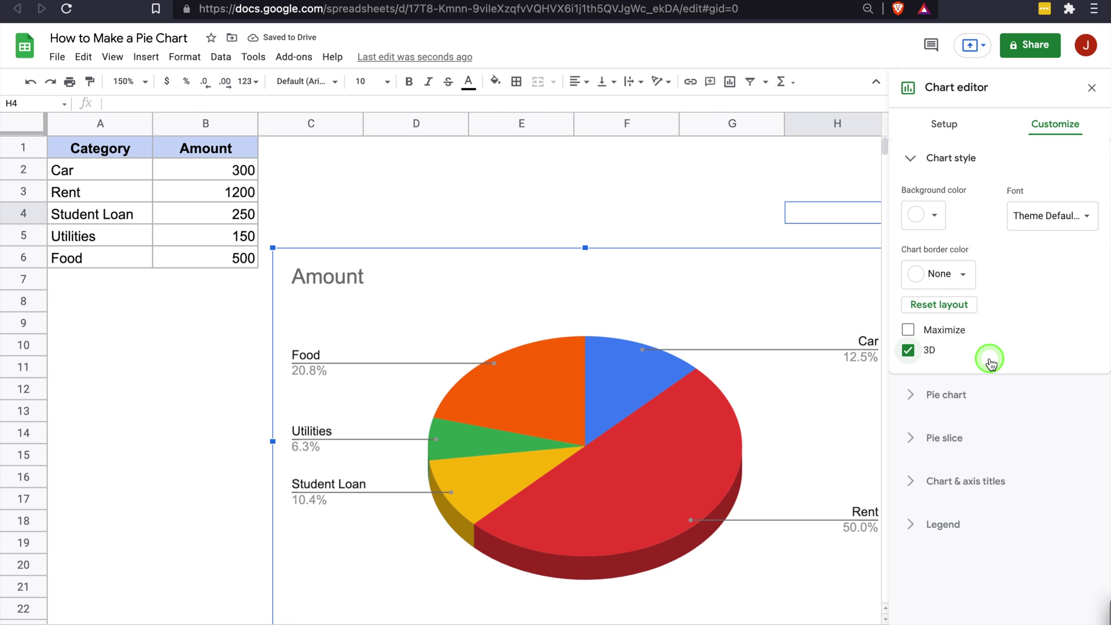
Give the pie chart a 25% donut hole.
scroll(793, 405, right, 2)
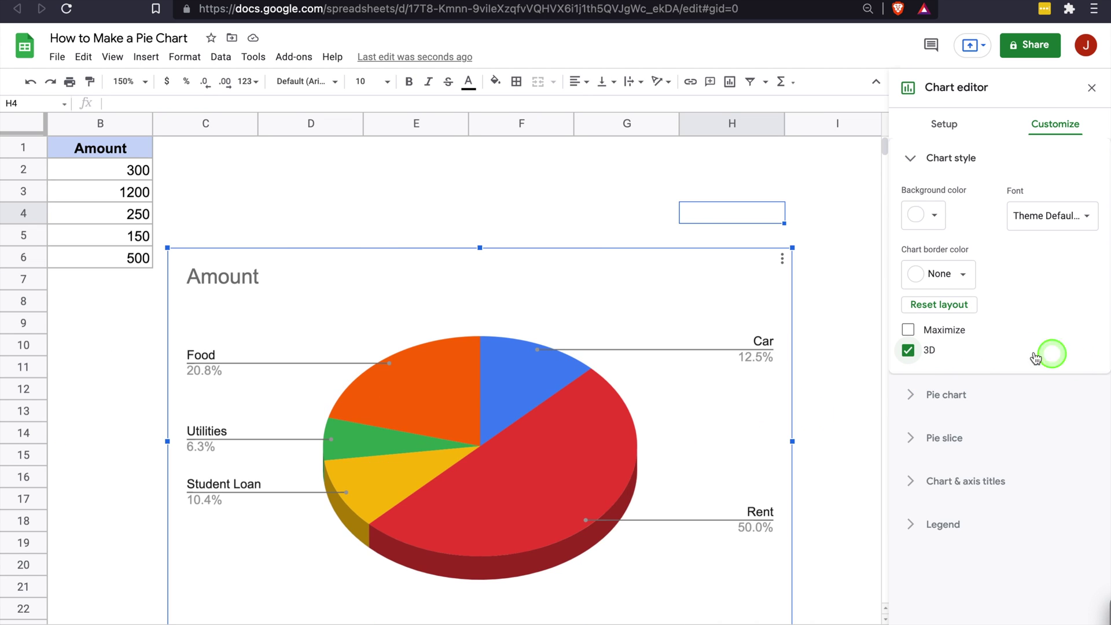
click(945, 395)
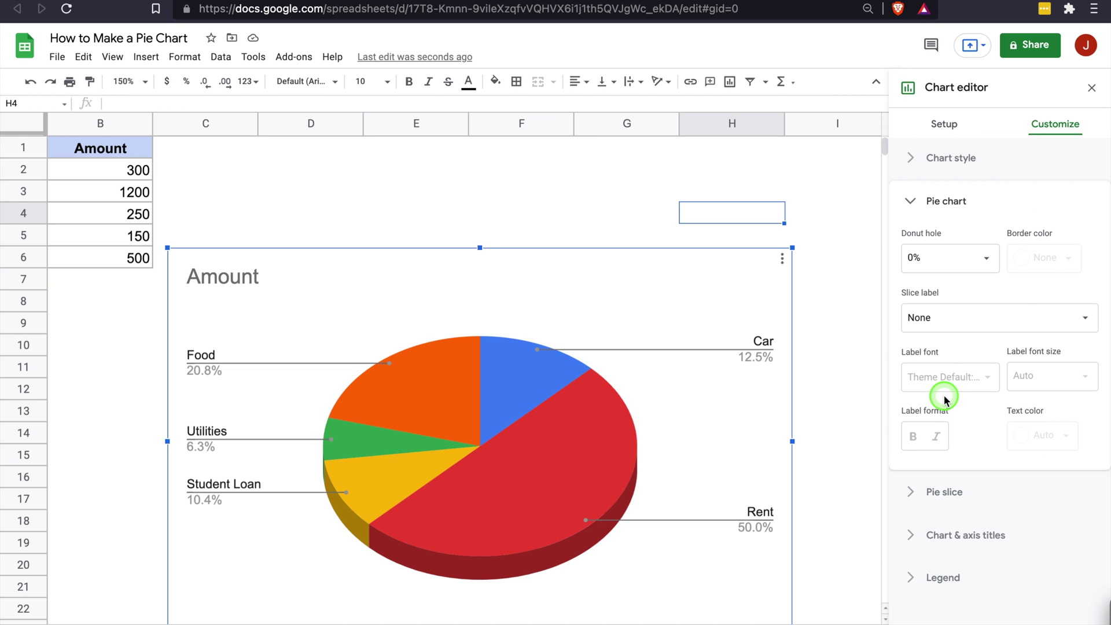
click(973, 254)
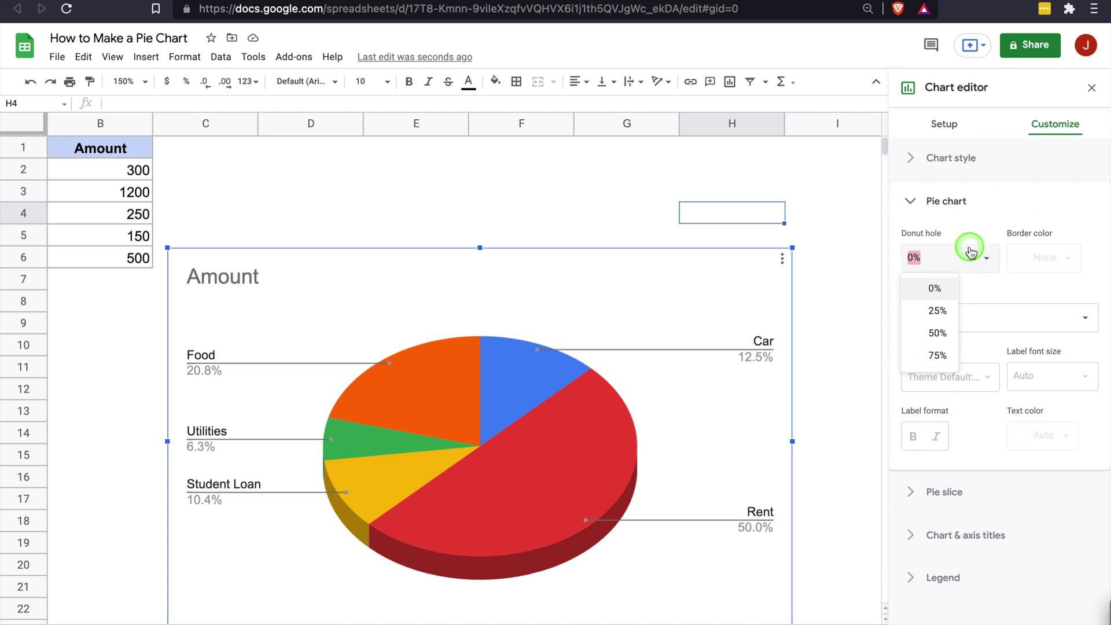
click(937, 310)
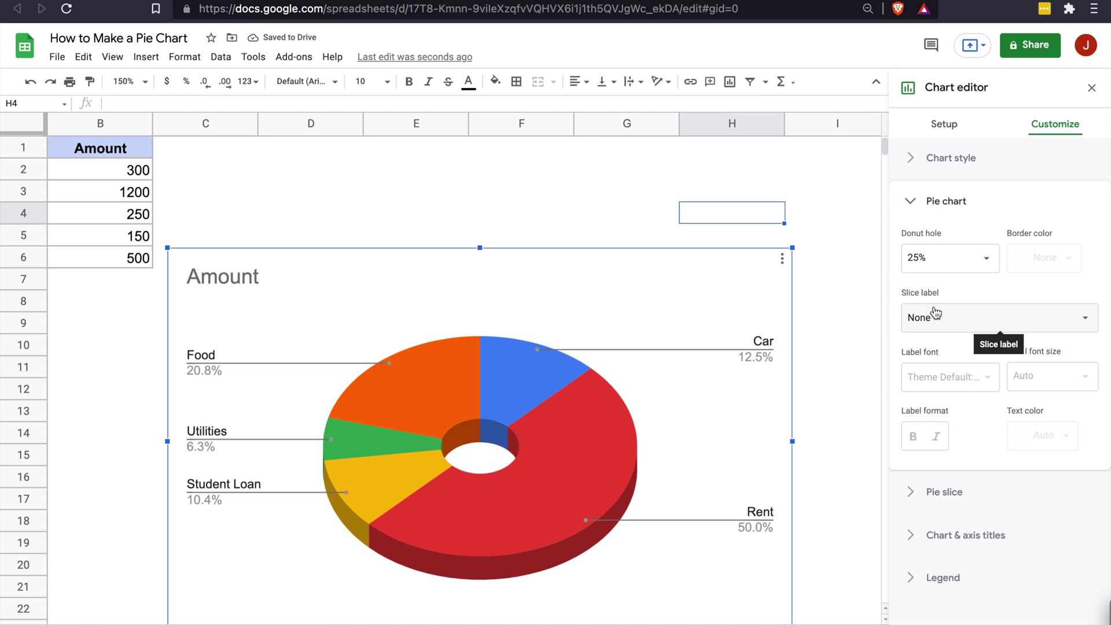
Set the slice labels to Value and percentage, e.g. 1200 (50.0%).
click(999, 302)
click(1090, 287)
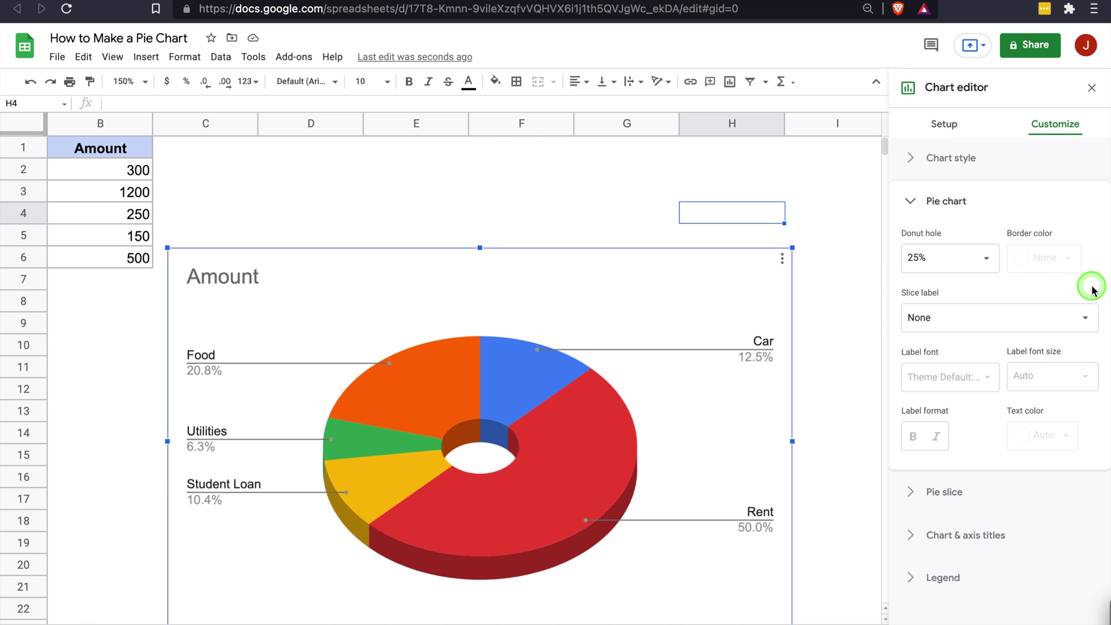
click(1048, 311)
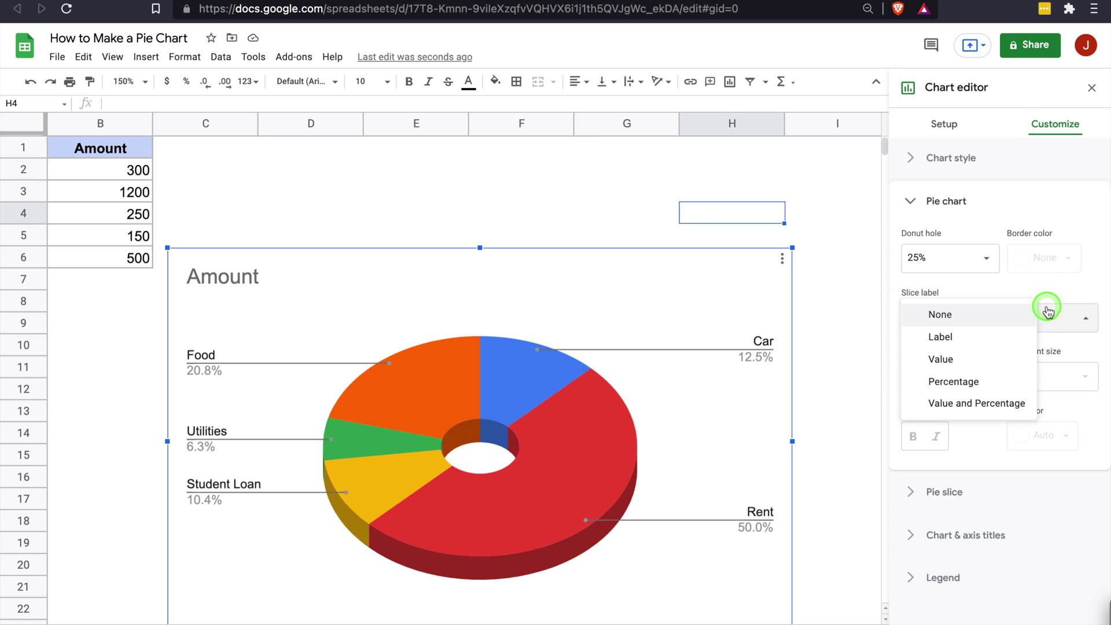
click(981, 335)
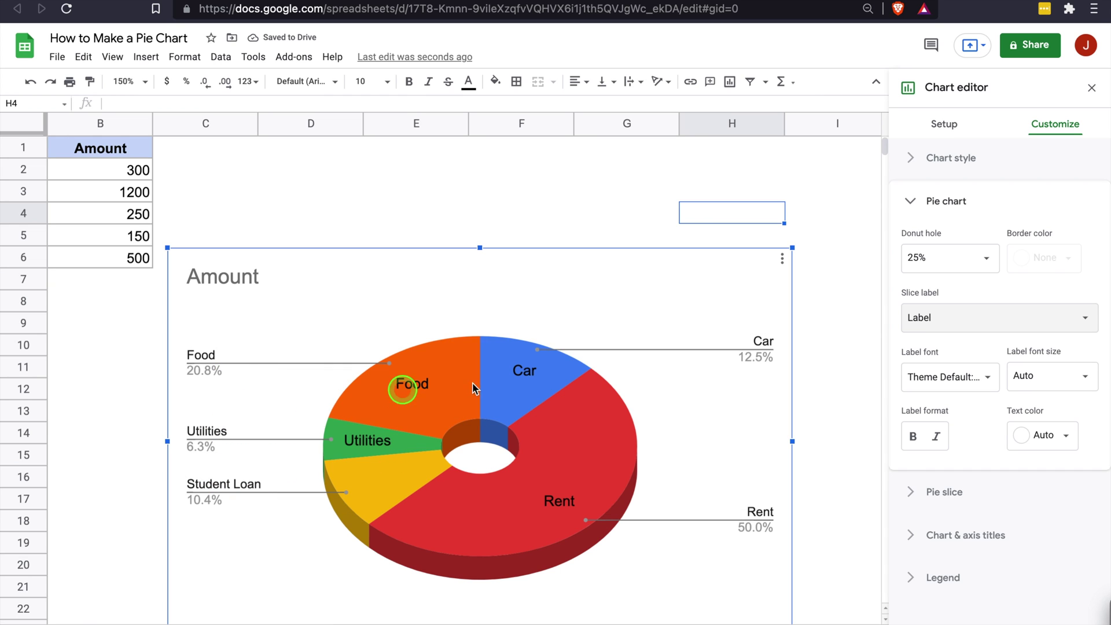
click(1039, 315)
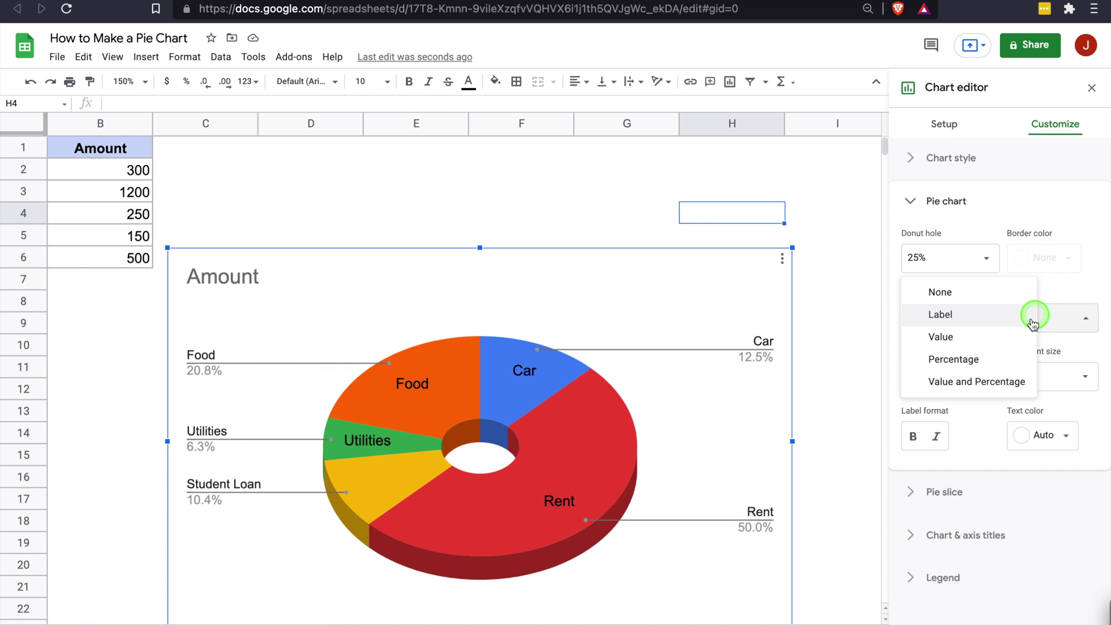
click(1000, 340)
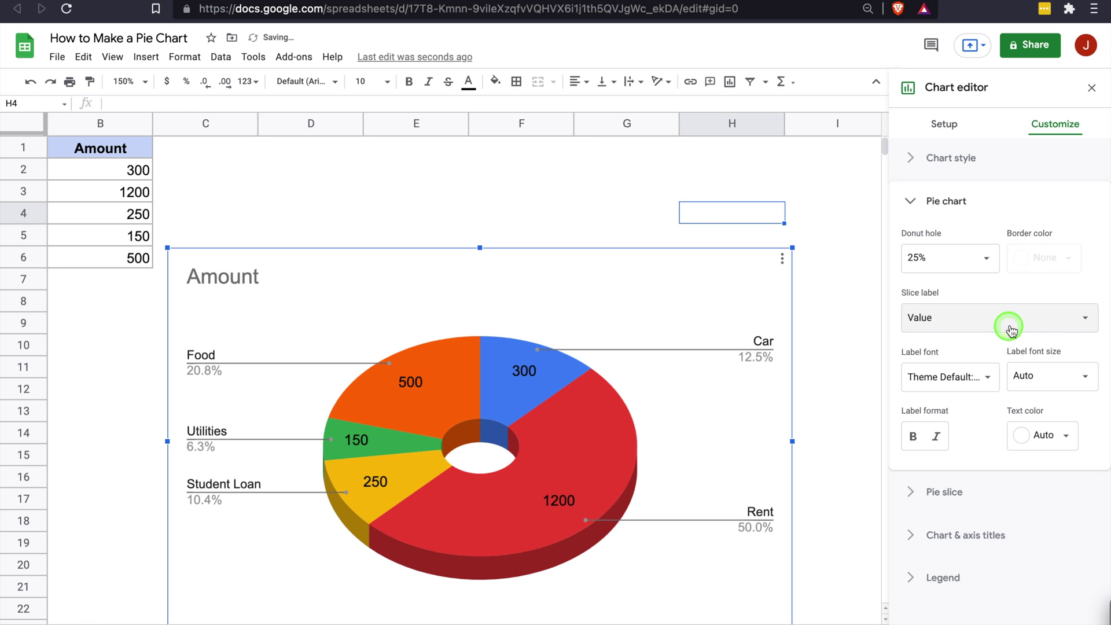
click(1009, 324)
click(980, 337)
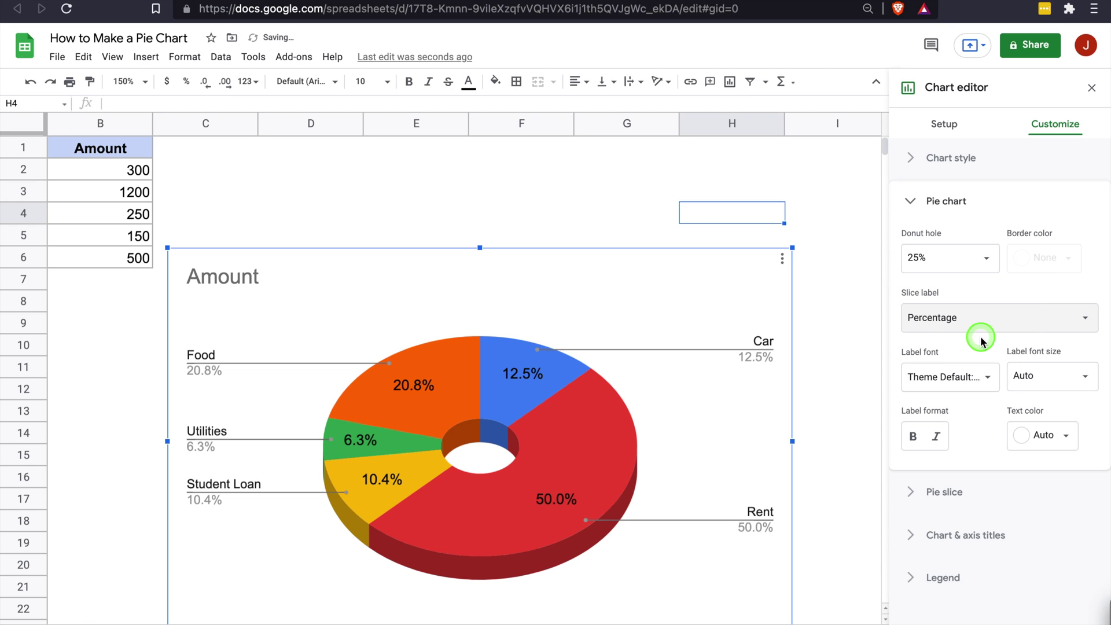
click(1020, 311)
click(1013, 336)
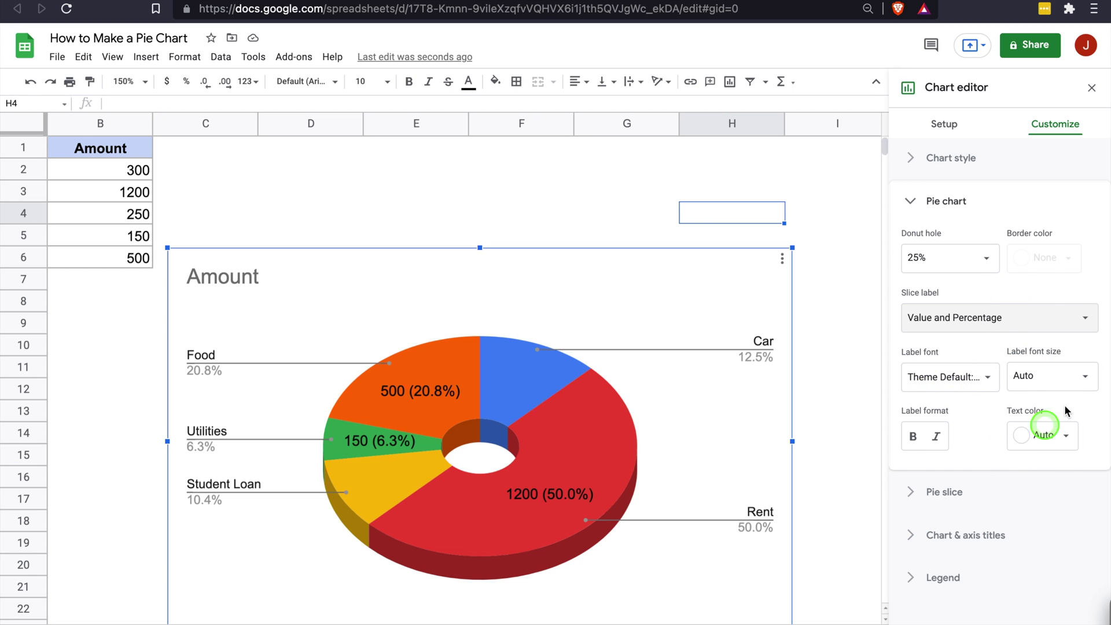
click(943, 493)
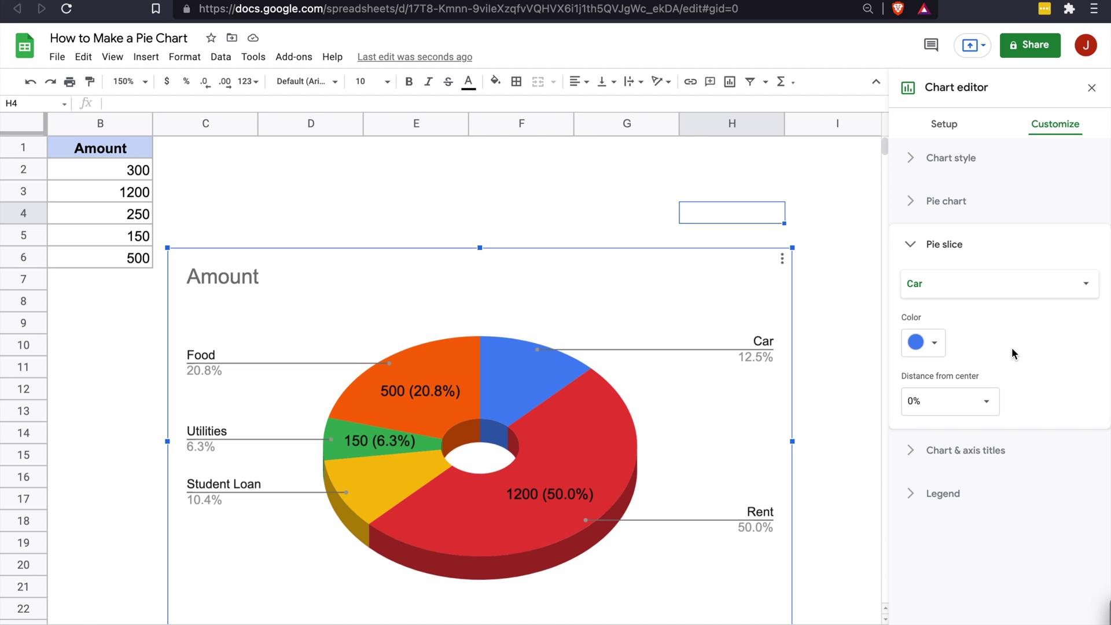
Change the Rent slice's colour from red to purple.
drag(1046, 292, 971, 308)
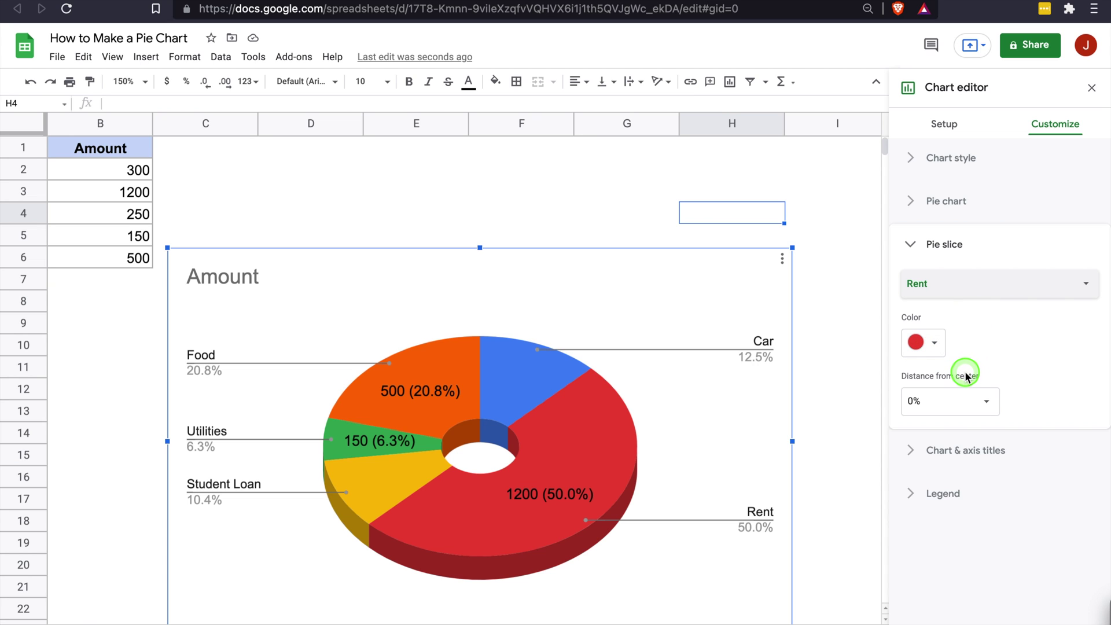
click(932, 342)
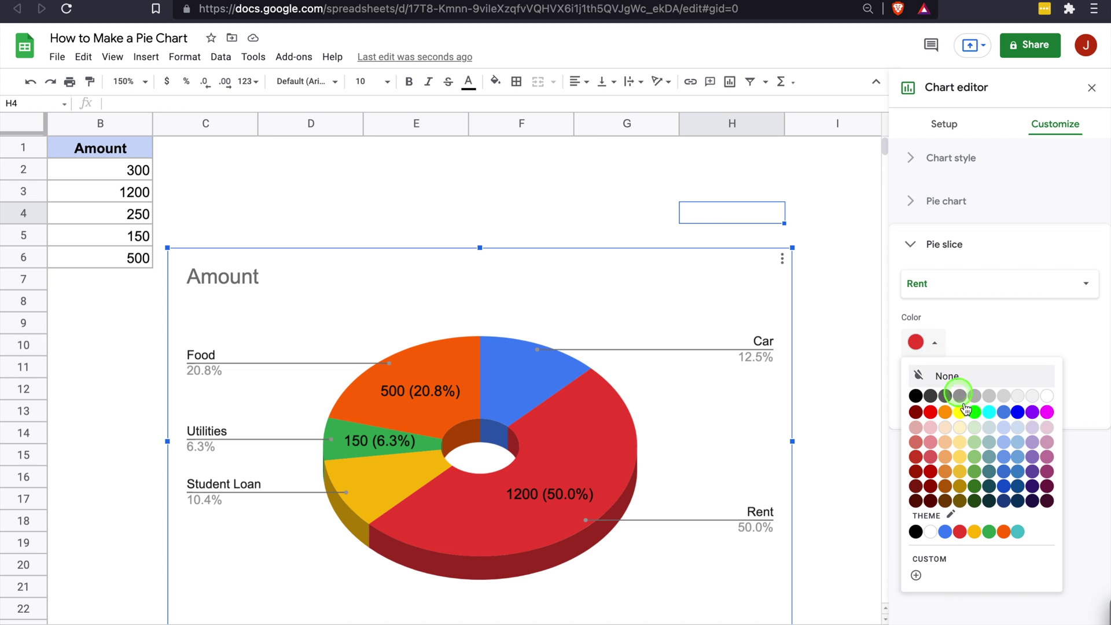
click(1032, 411)
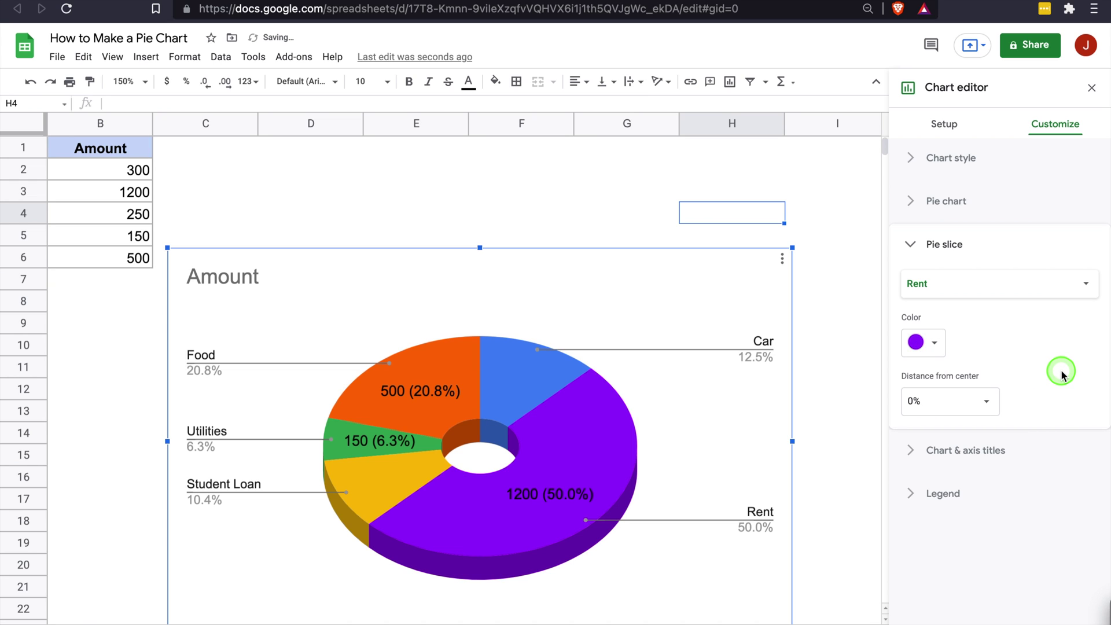
click(1005, 293)
click(955, 257)
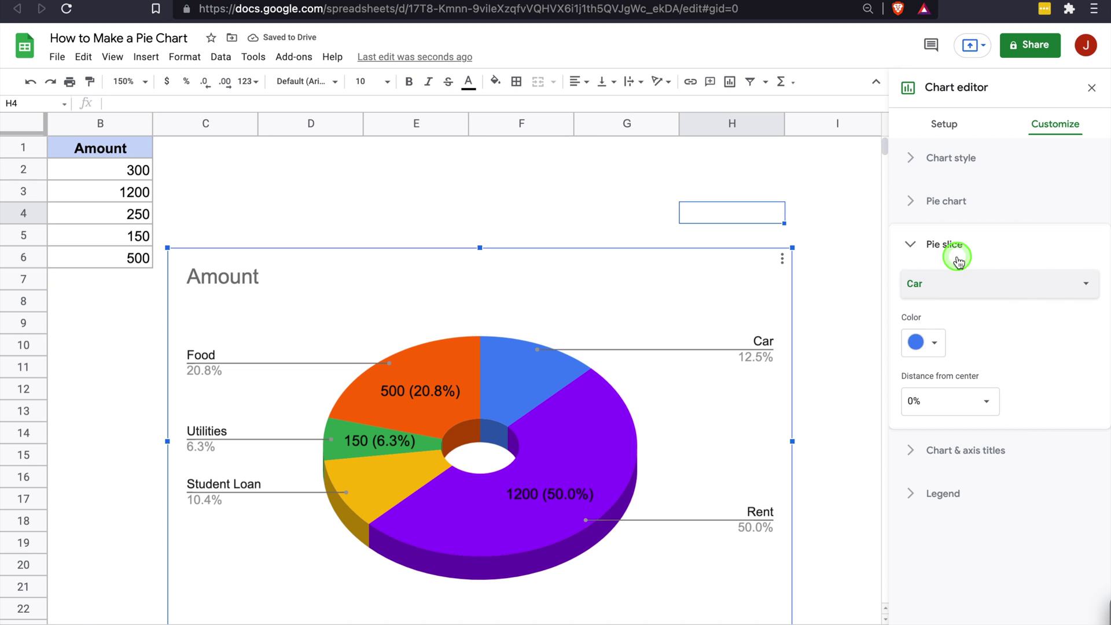
click(971, 300)
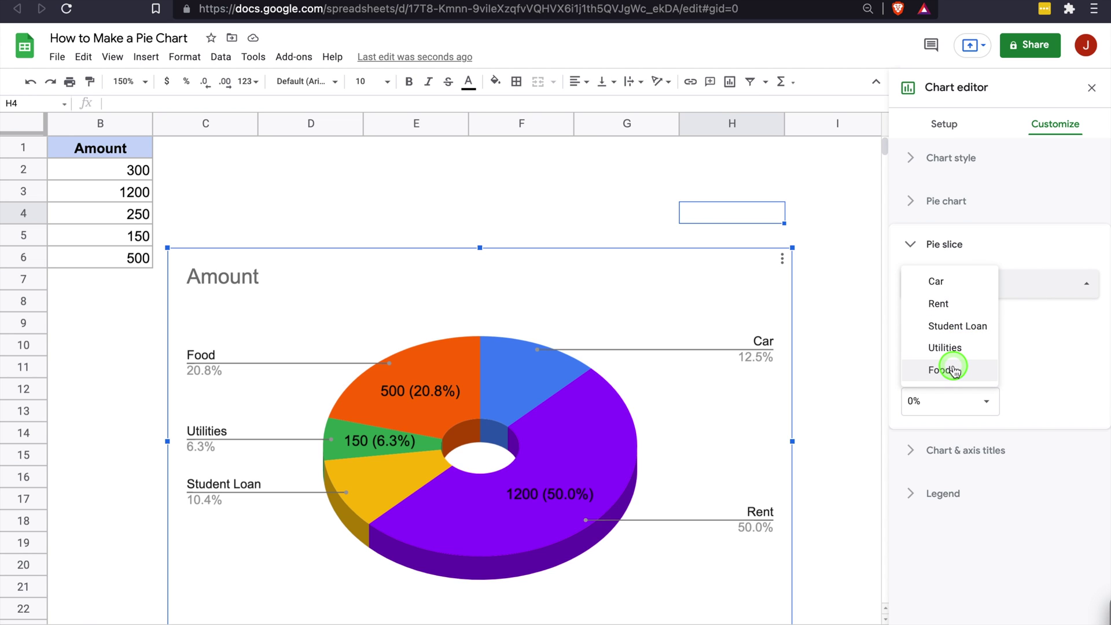
Pull the Rent slice out 25% from the centre, then return it to 0%.
click(965, 303)
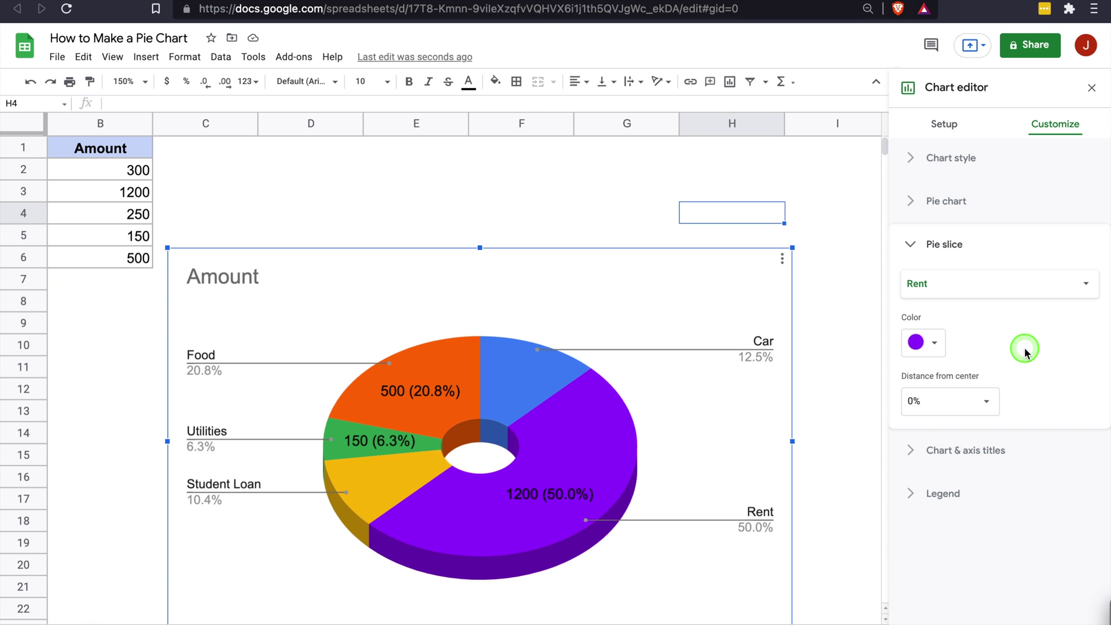
click(955, 405)
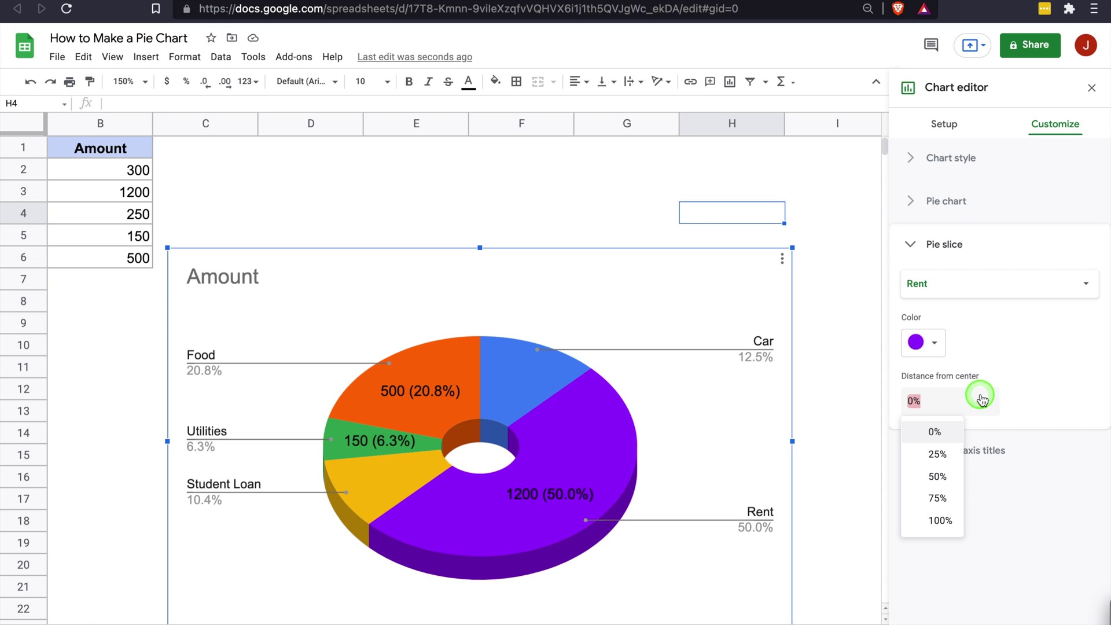
click(937, 453)
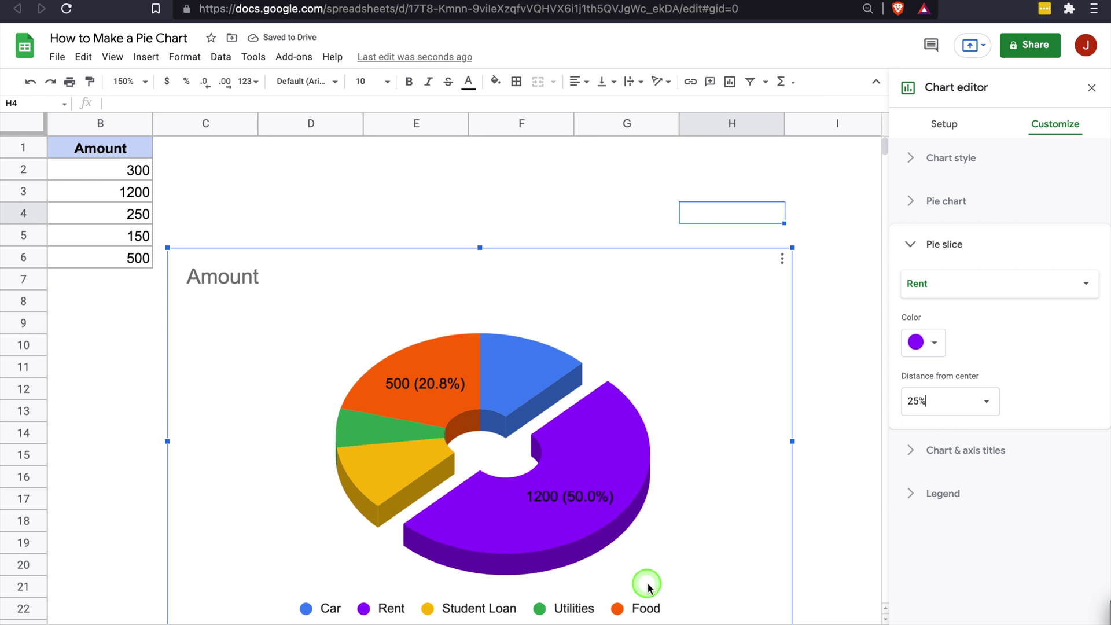
click(953, 289)
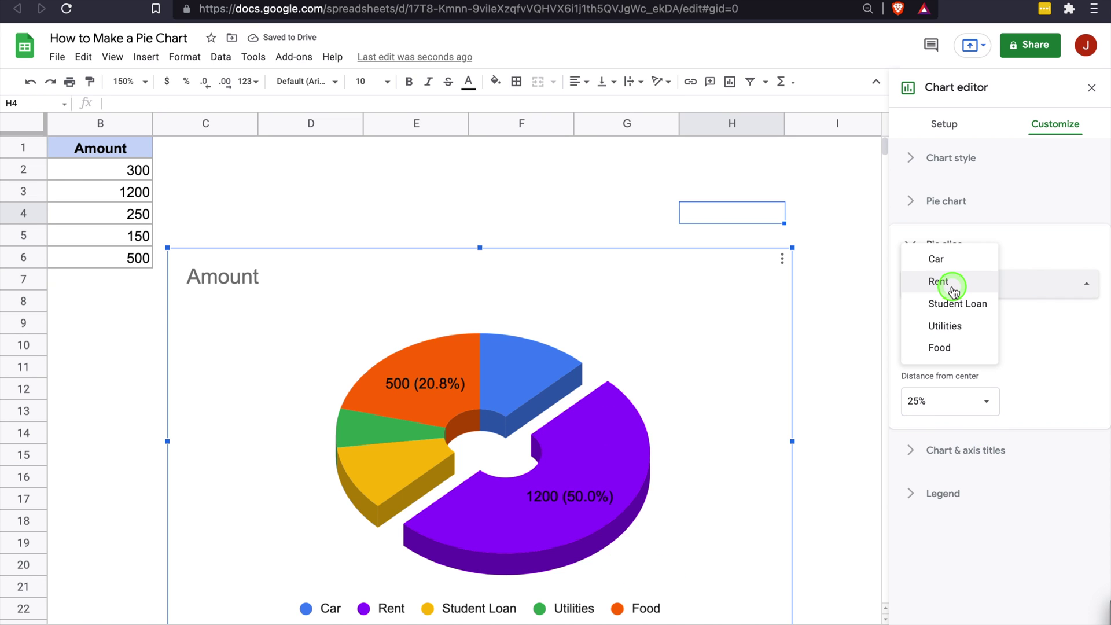
click(1093, 356)
click(961, 399)
click(934, 431)
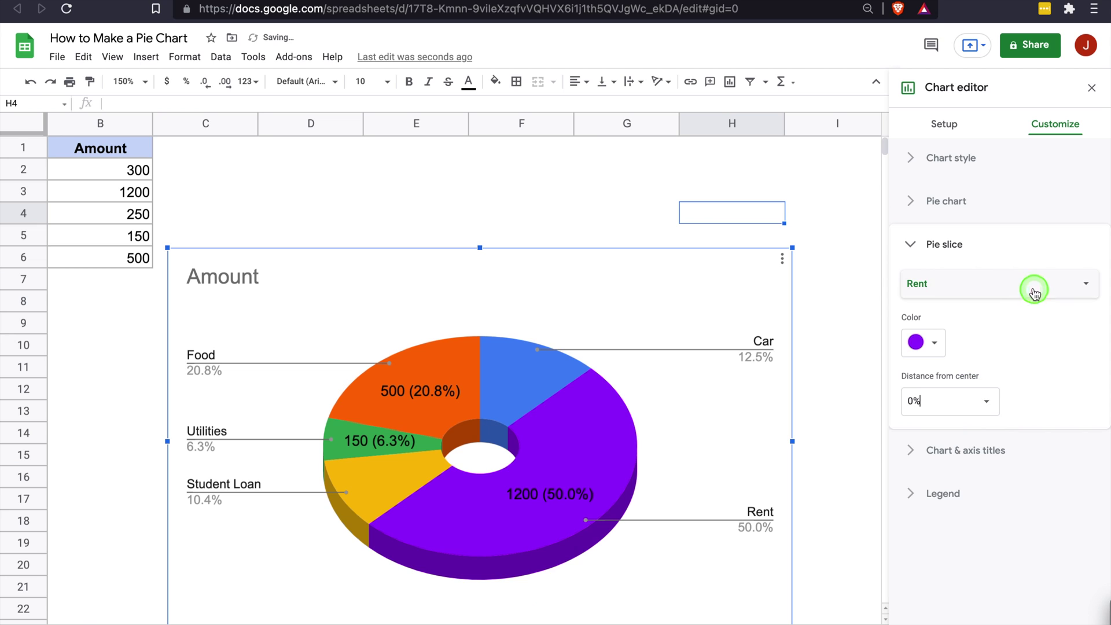
Set the Car slice's distance from center to 25%.
click(1034, 289)
click(981, 263)
click(960, 399)
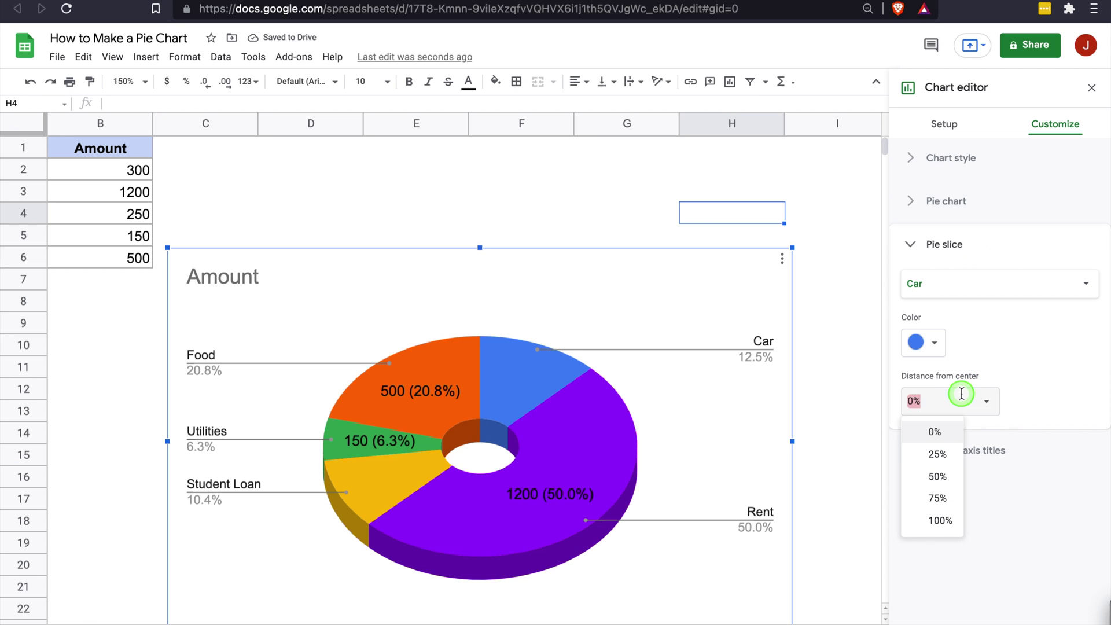
click(937, 454)
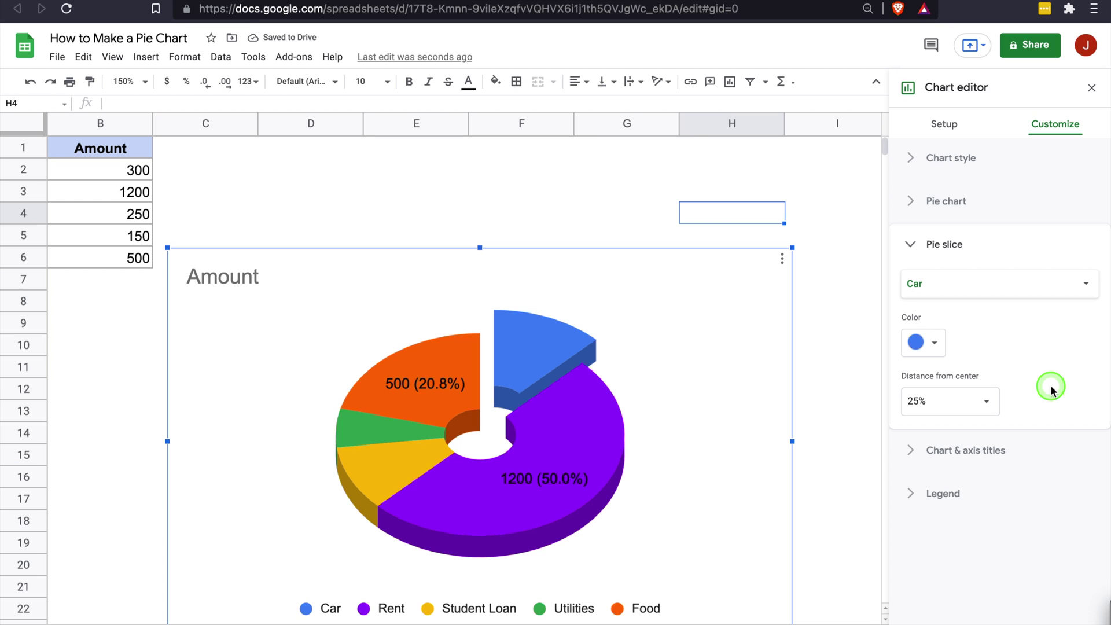
scroll(702, 393, down, 1)
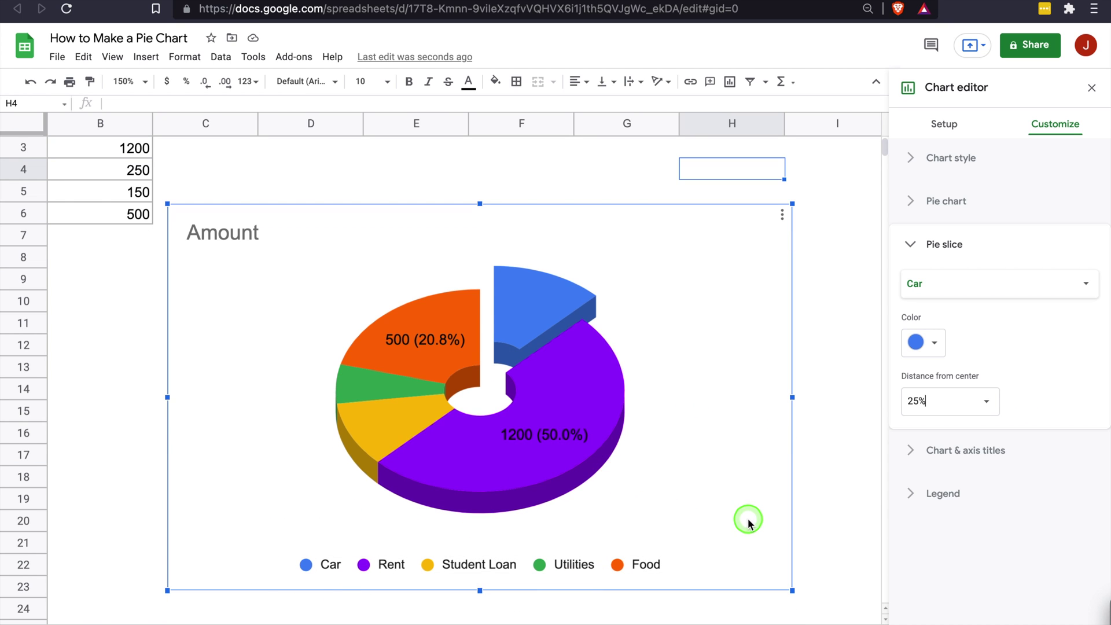
Try the legend at Top and Bottom, then set its position back to Auto.
click(914, 493)
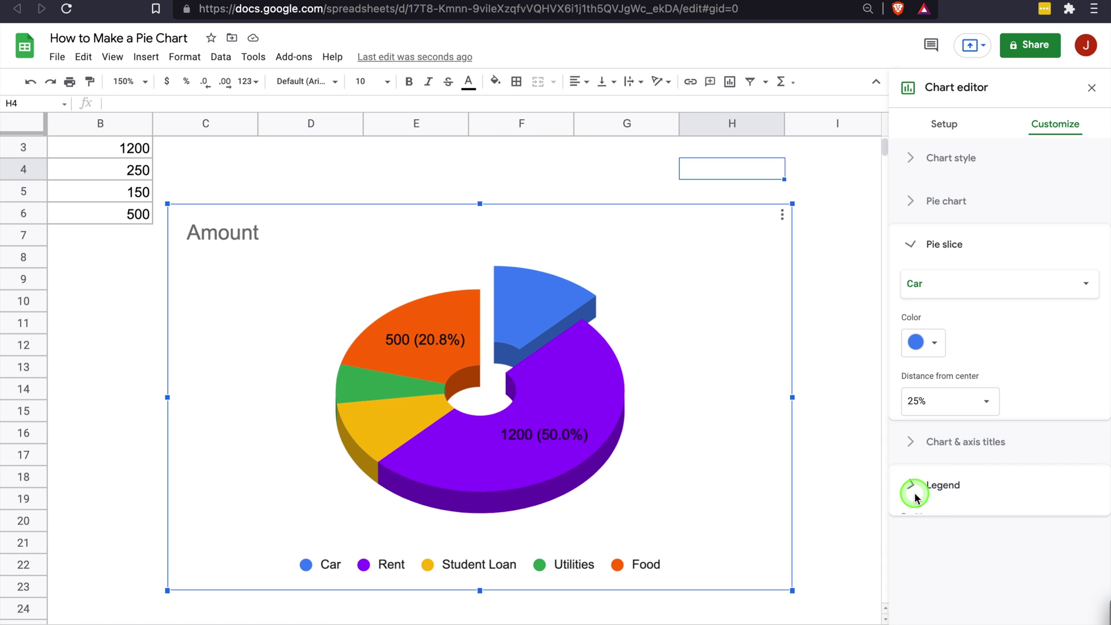
click(1012, 394)
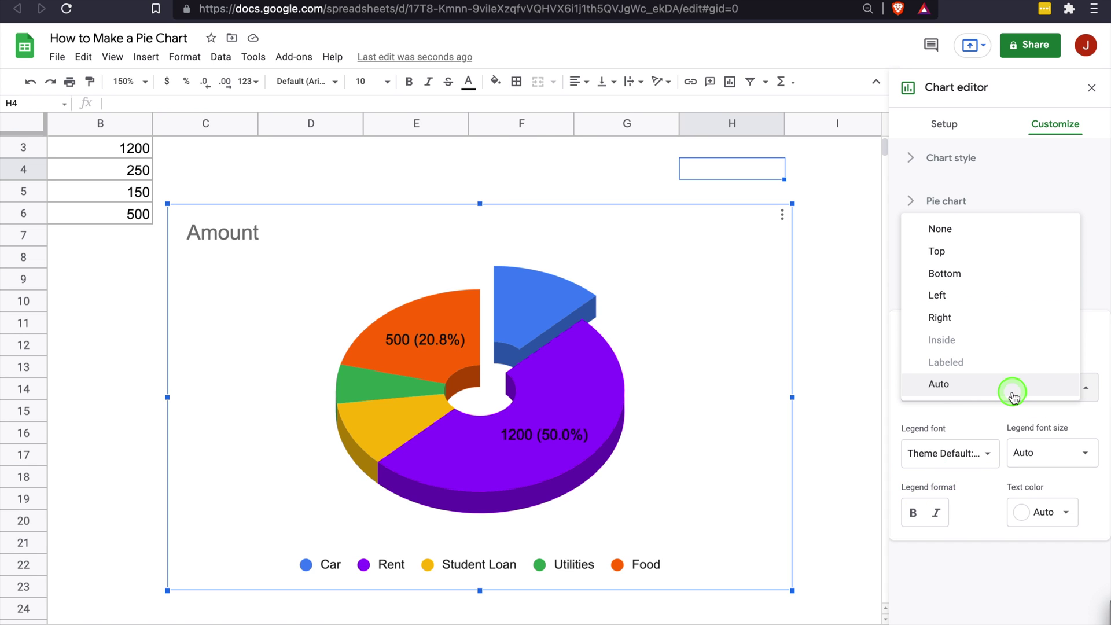
click(984, 250)
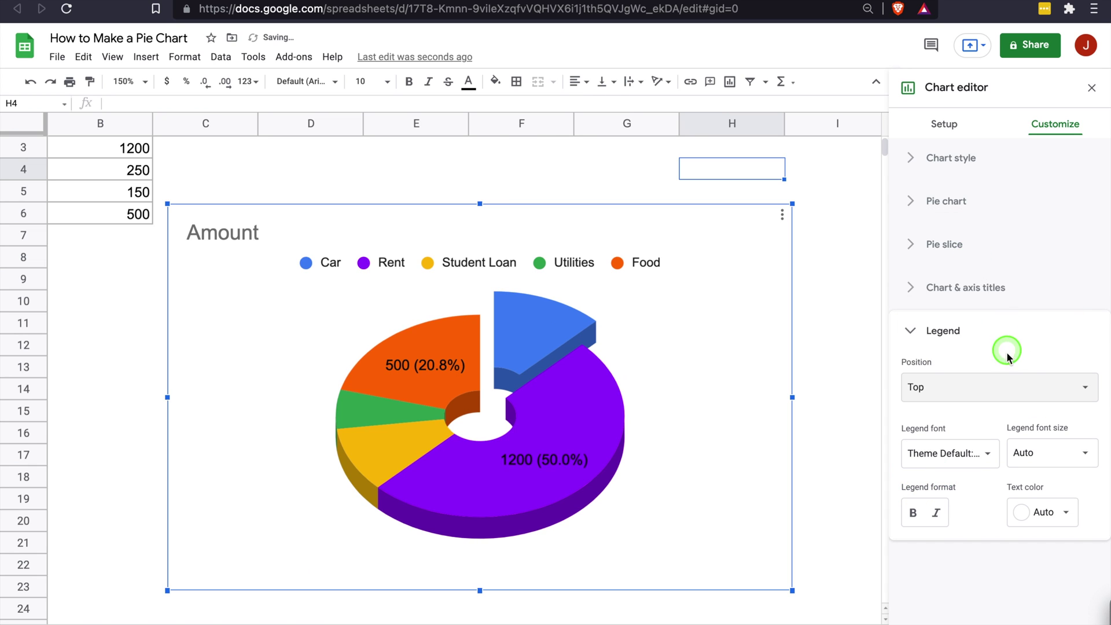
click(988, 384)
click(945, 408)
click(1009, 405)
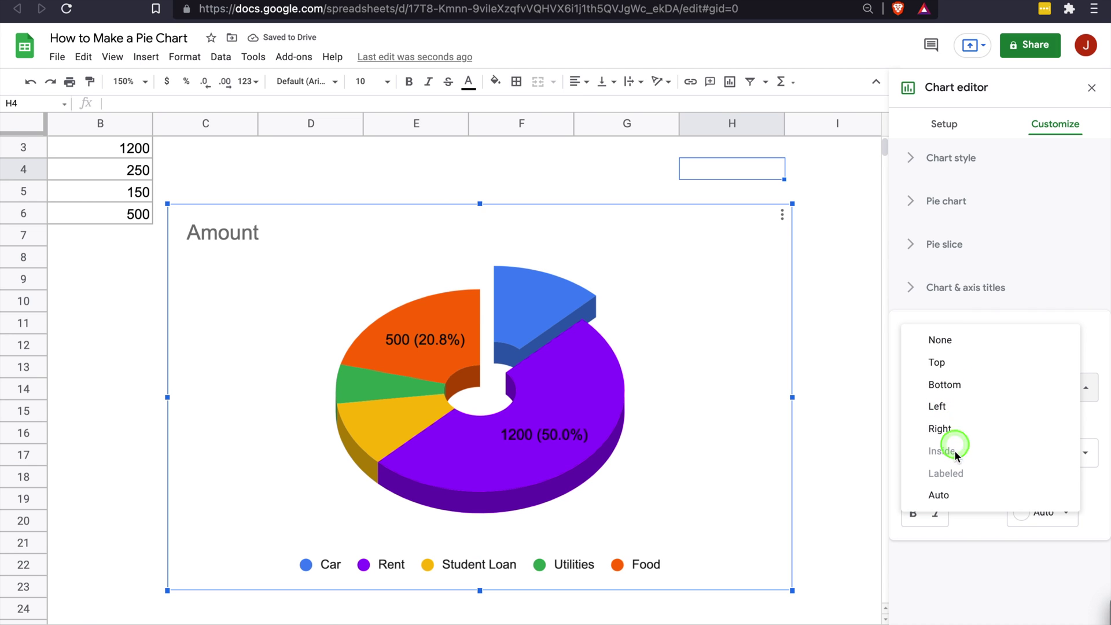
click(942, 496)
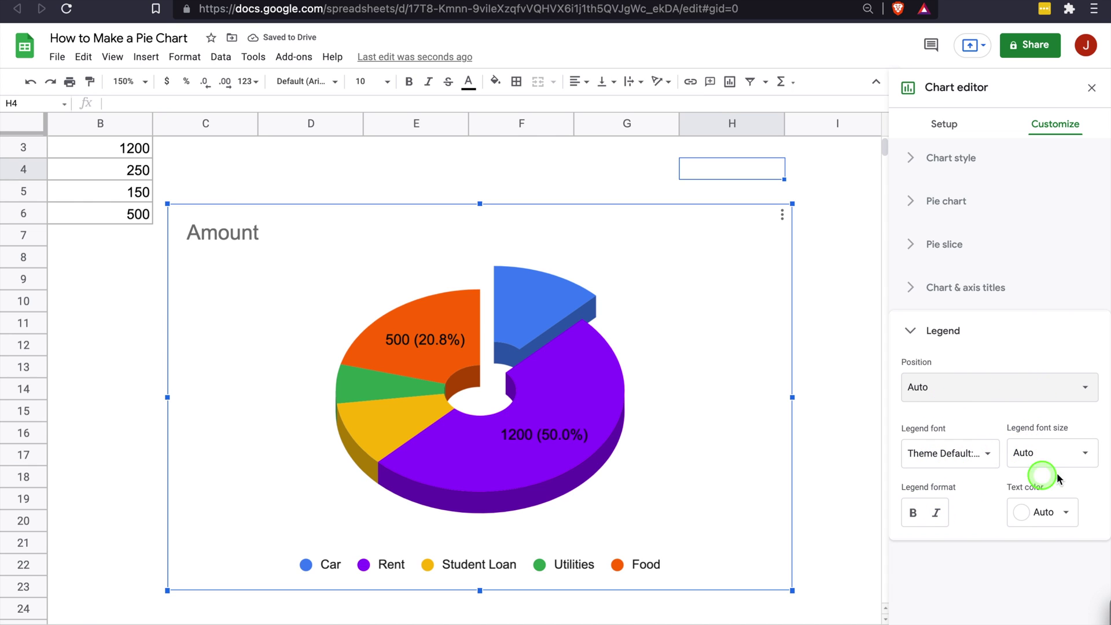
click(977, 301)
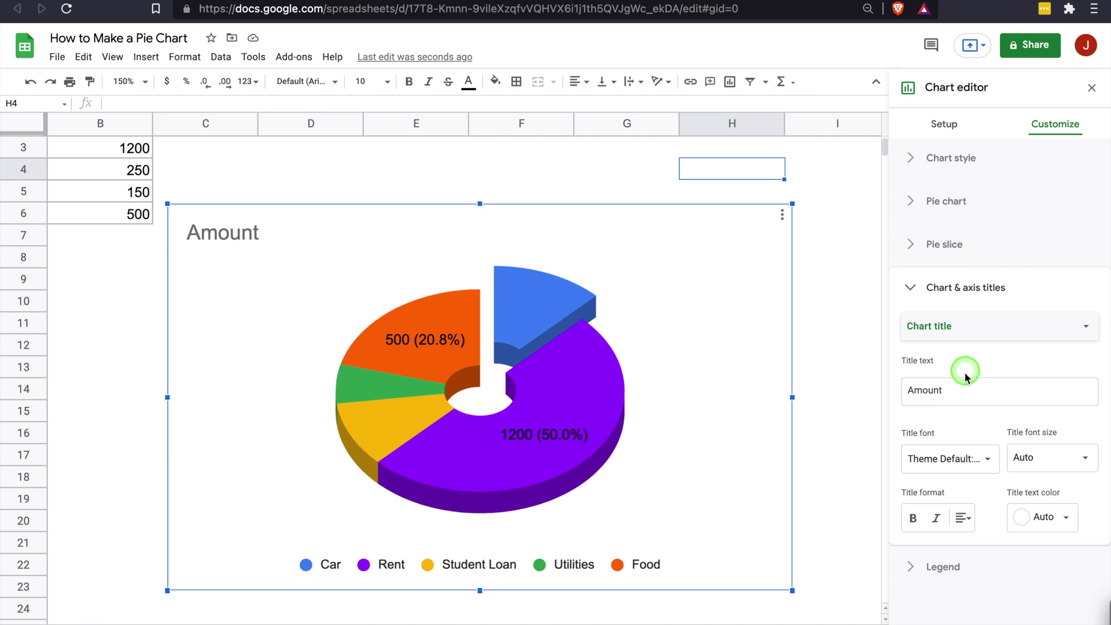
Replace the chart title 'Amount' with 'Budget' and centre-align it.
double_click(967, 401)
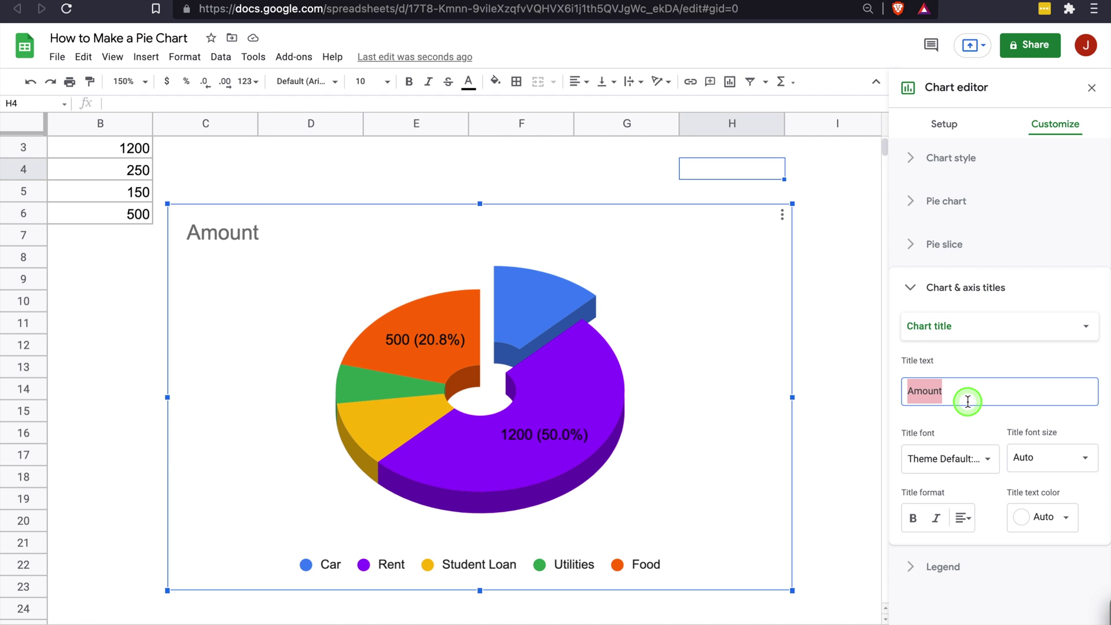
key(BackSpace)
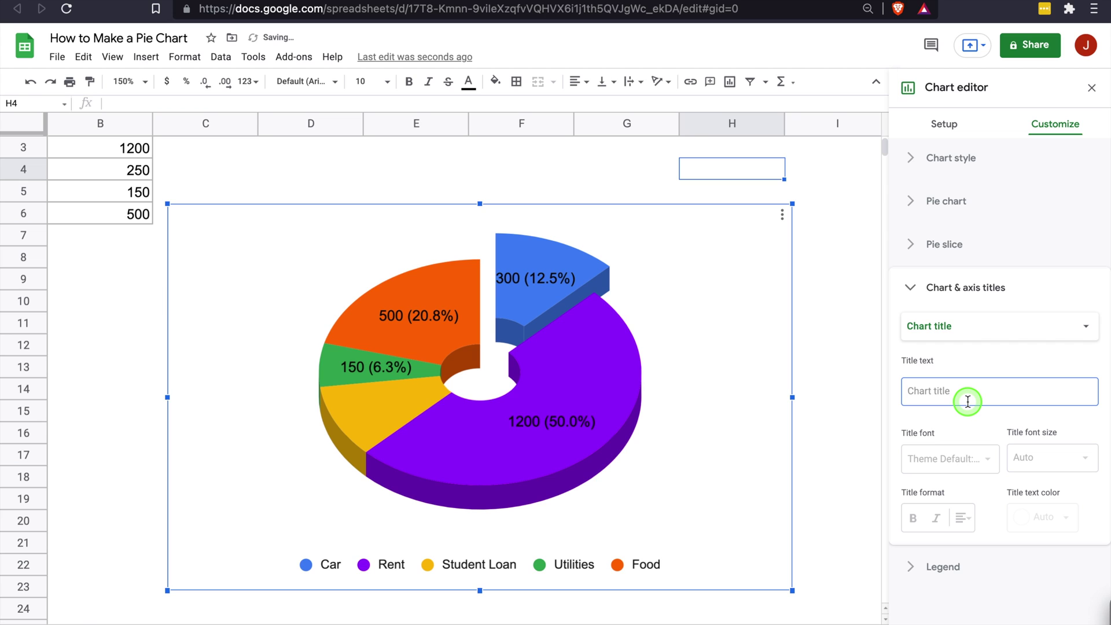
text(Budget)
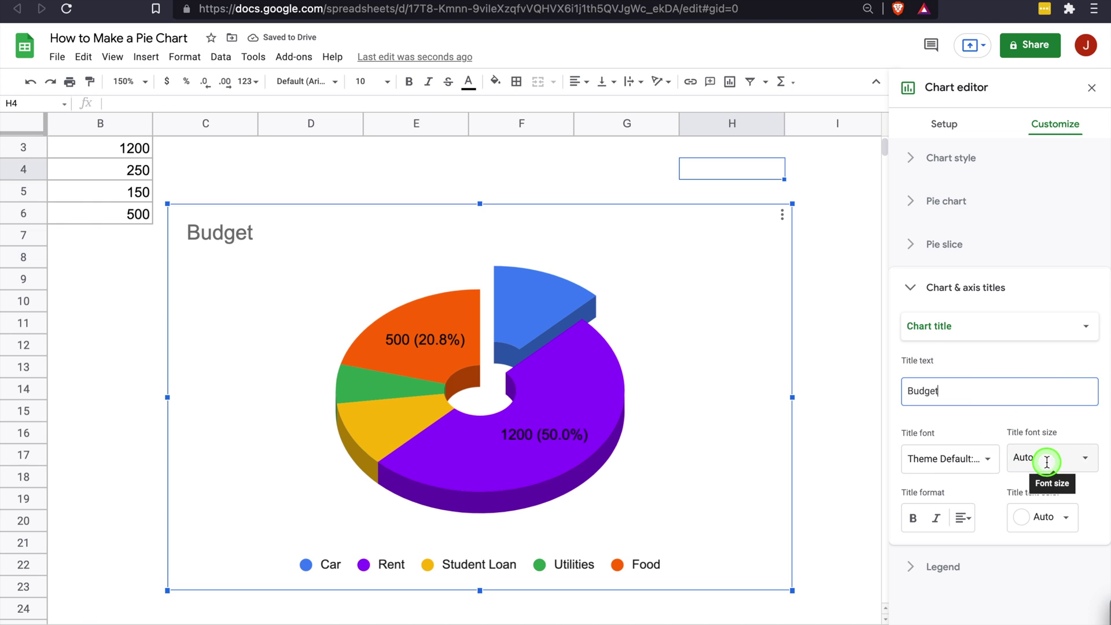
click(966, 519)
click(981, 545)
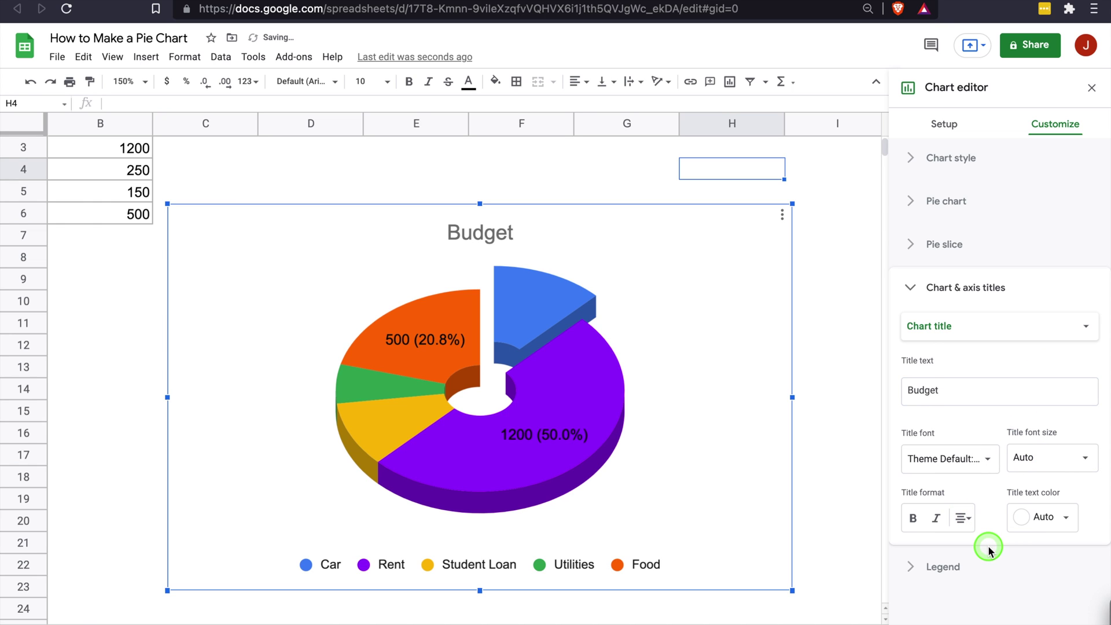